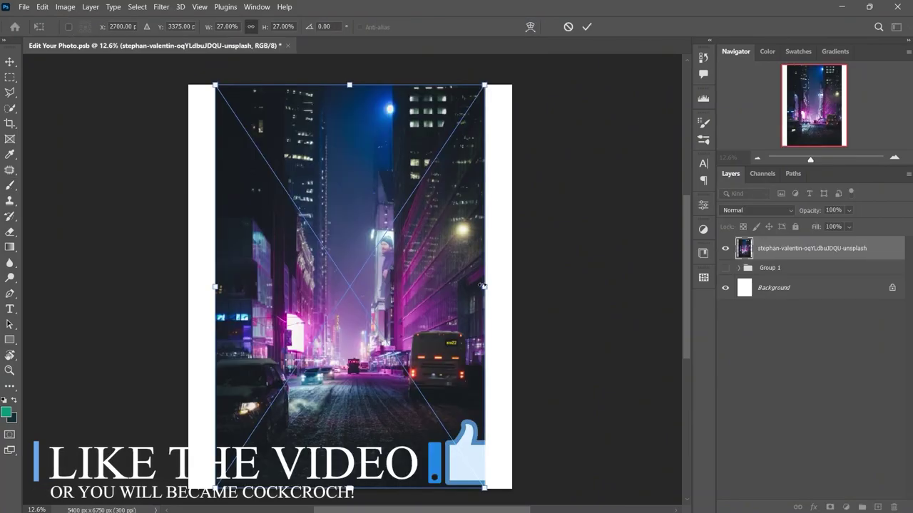
Step: Enlarge the street photo, flip it horizontally and position it to fill the canvas
drag(512, 286, 686, 210)
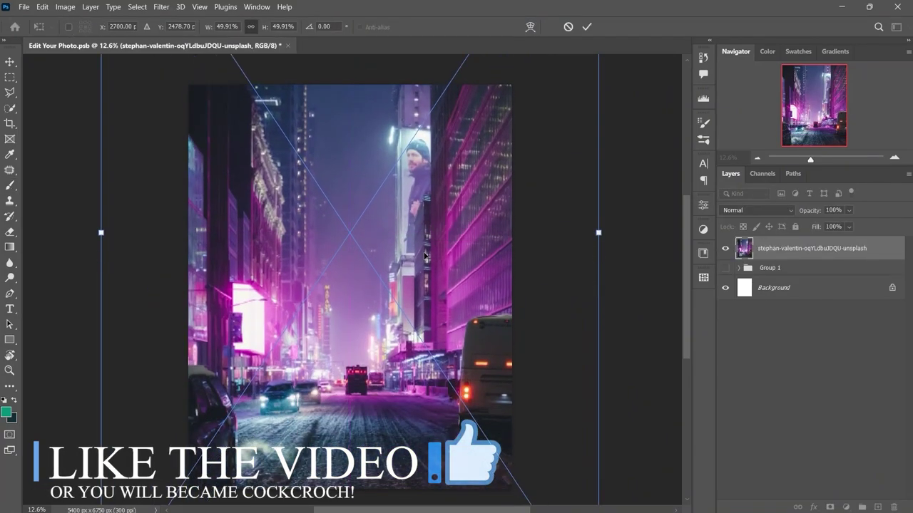
drag(433, 320, 433, 218)
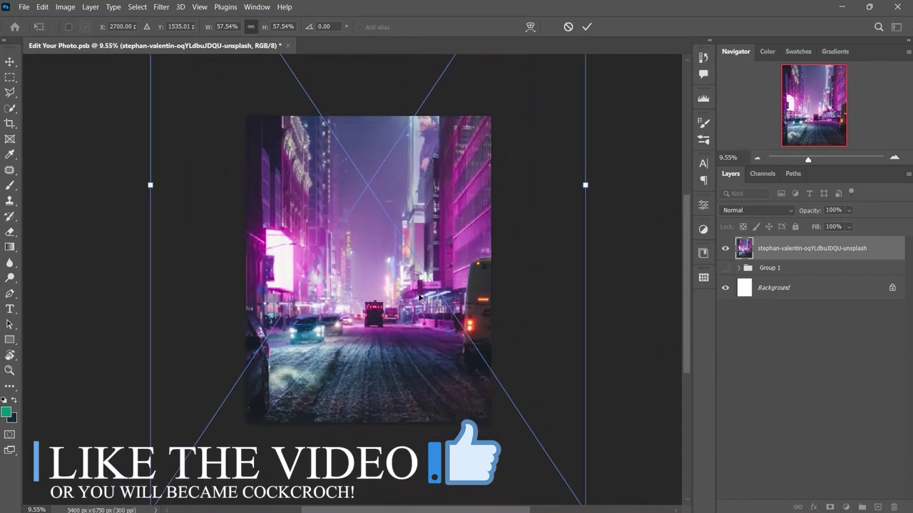
right_click(405, 314)
click(435, 270)
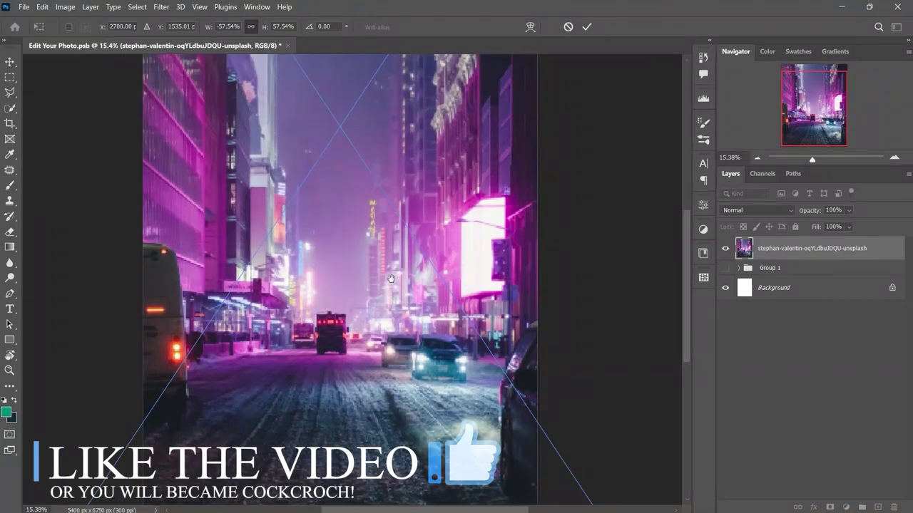
drag(410, 271, 388, 305)
scroll(411, 287, down, 2)
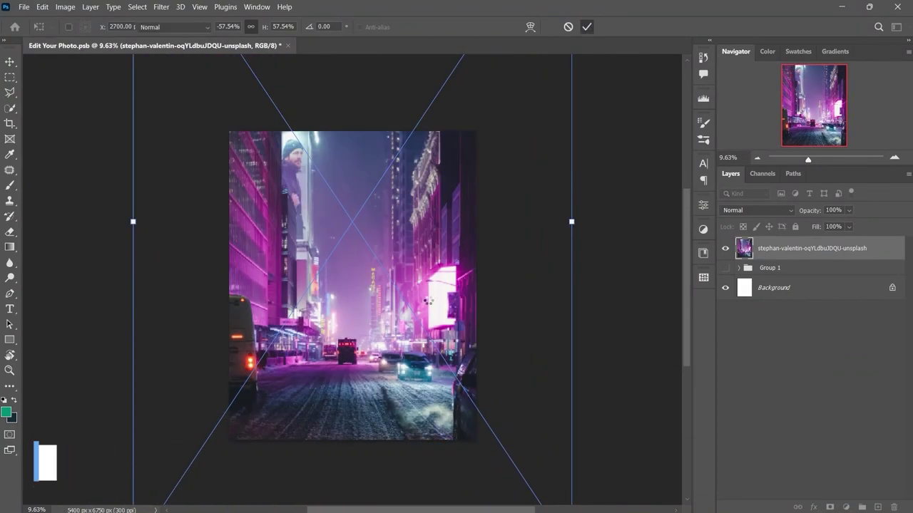
key(b)
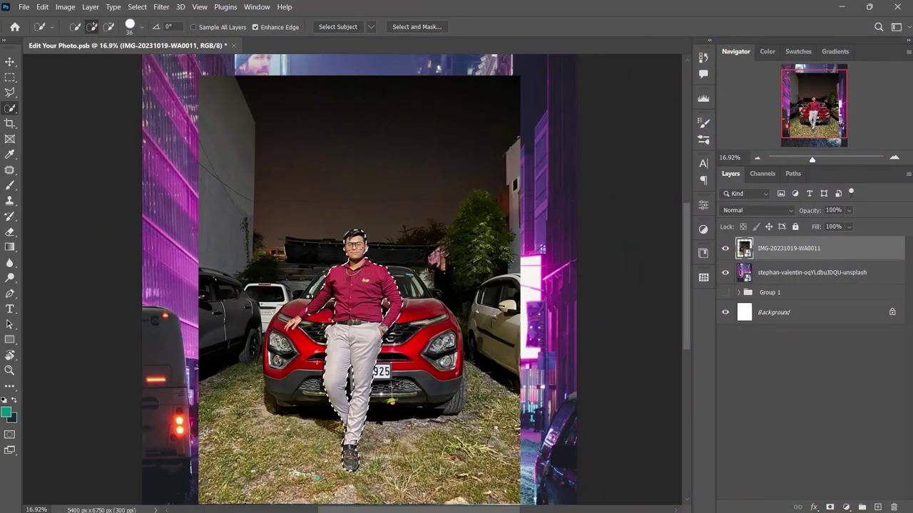
Step: With the Polygonal Lasso on a zoomed view, add selection points along the car's roofline
scroll(464, 404, up, 5)
key(l)
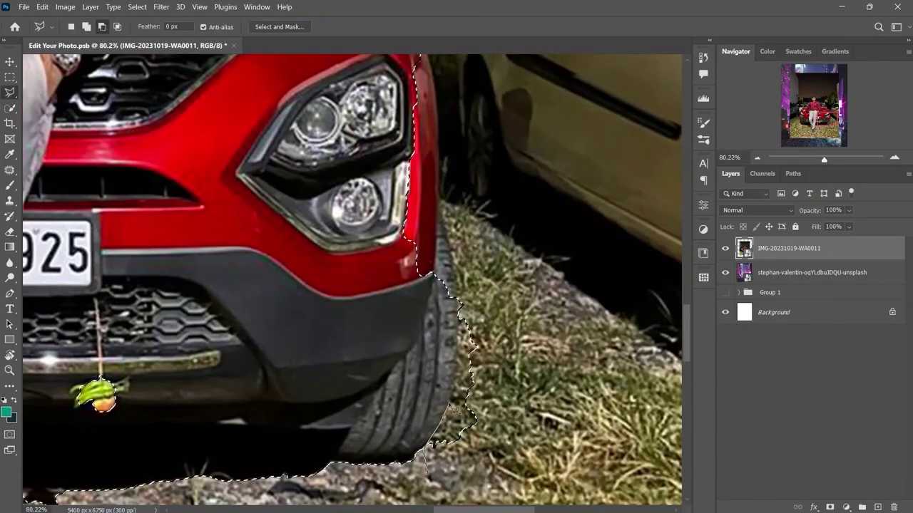
scroll(479, 391, up, 5)
scroll(399, 357, up, 5)
click(306, 293)
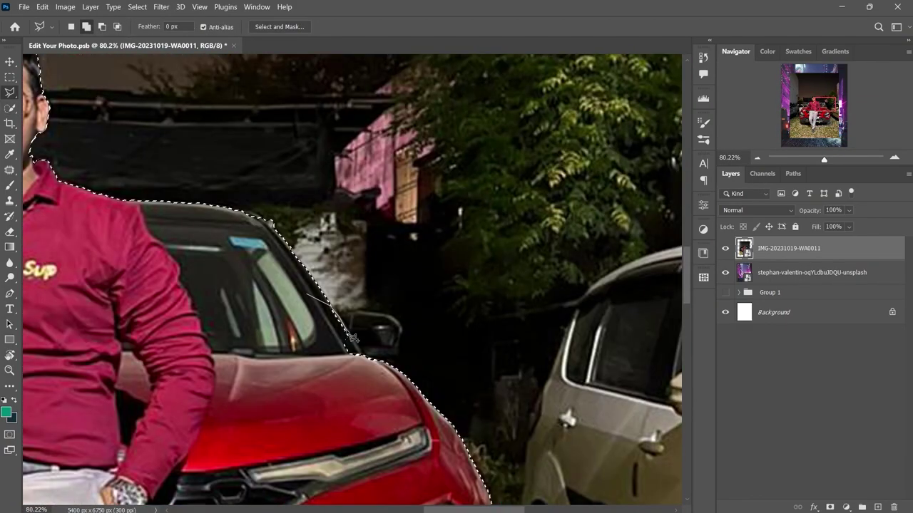
scroll(389, 360, left, 3)
scroll(414, 314, left, 3)
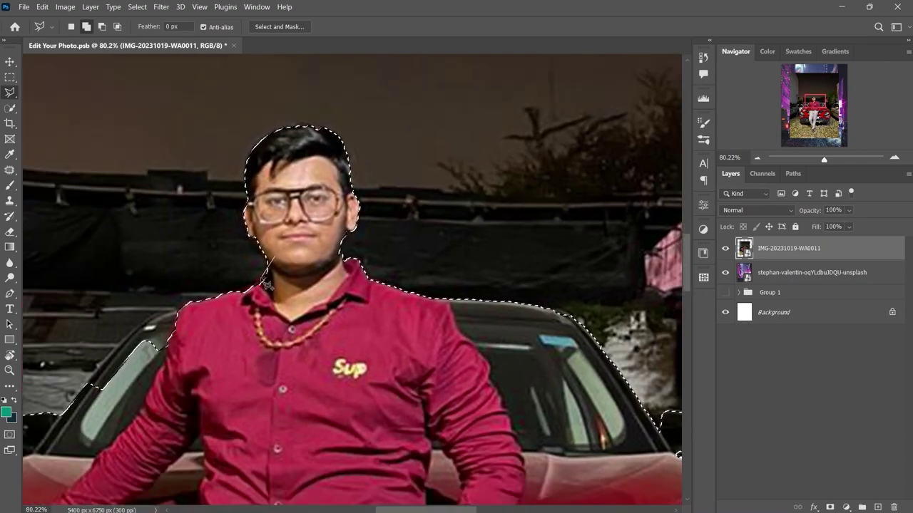
scroll(439, 262, left, 5)
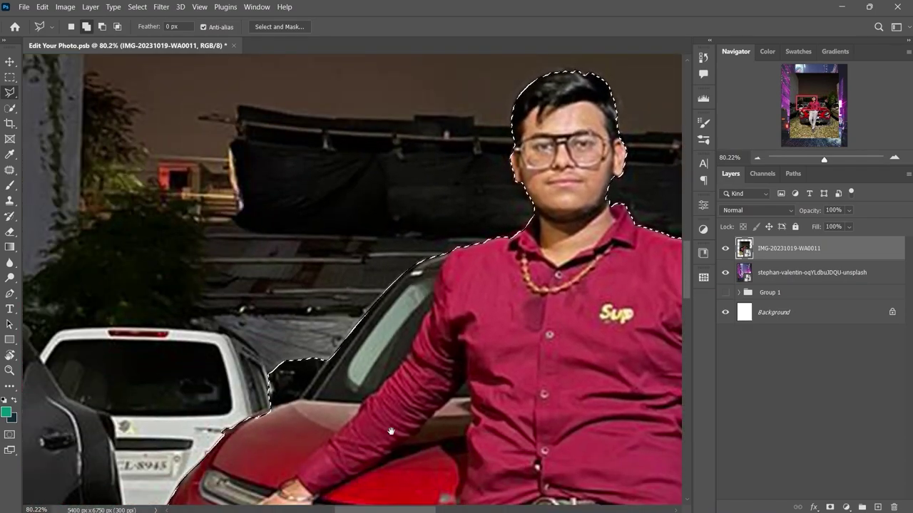
scroll(485, 335, down, 2)
scroll(471, 299, left, 3)
scroll(410, 296, down, 5)
scroll(408, 205, left, 1)
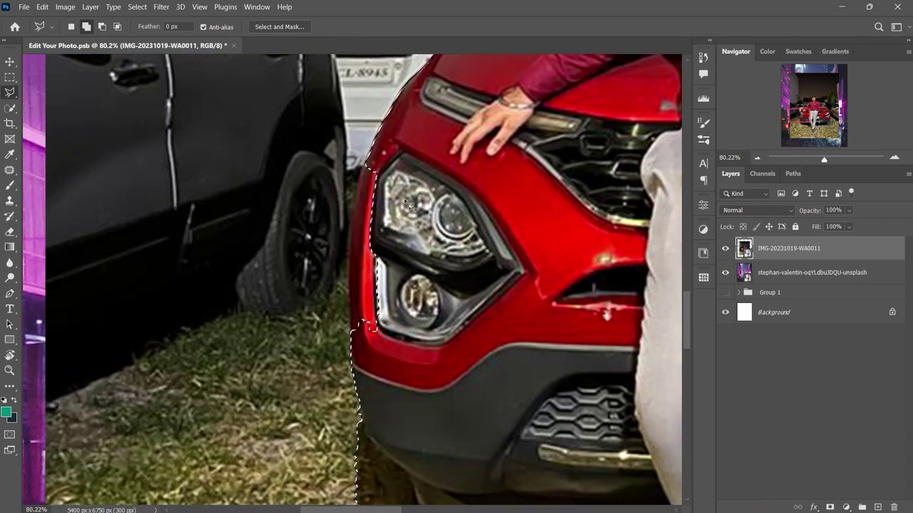
scroll(358, 336, down, 4)
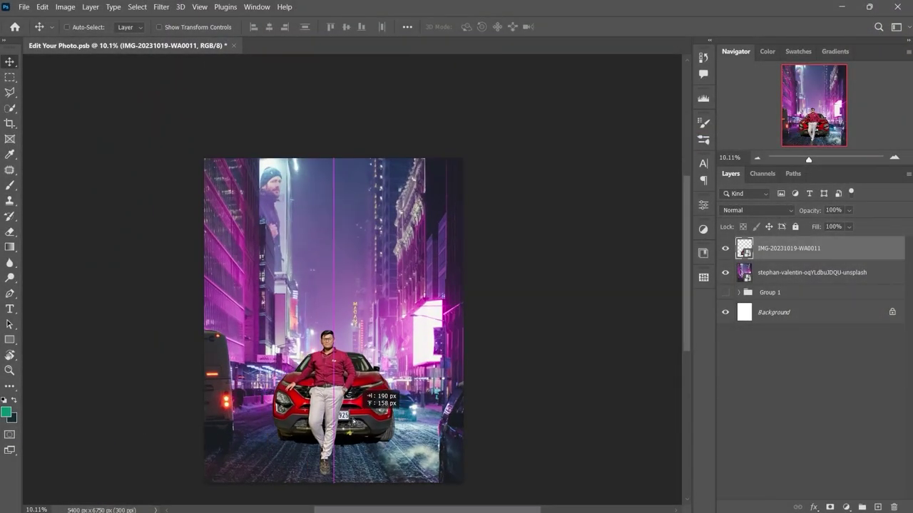
Step: Shrink the street layer to about 70% with Free Transform
click(811, 272)
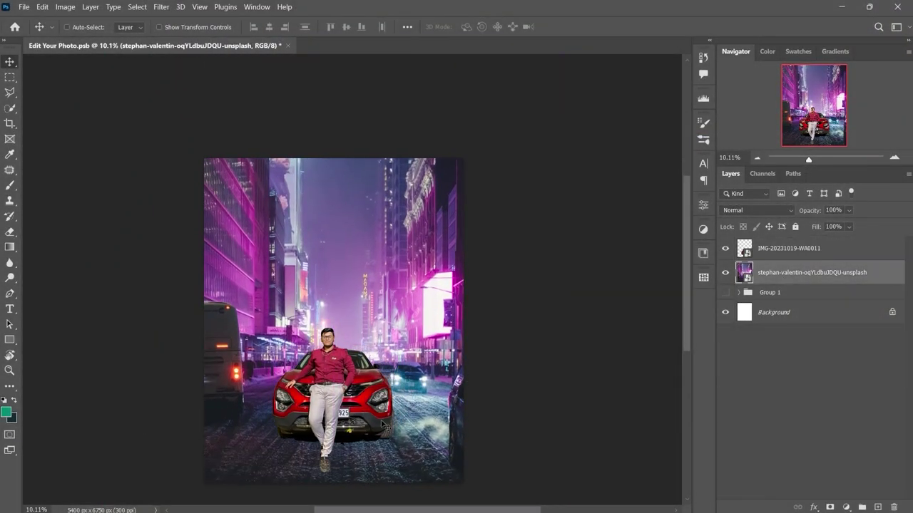
key(ctrl+t)
scroll(462, 331, down, 2)
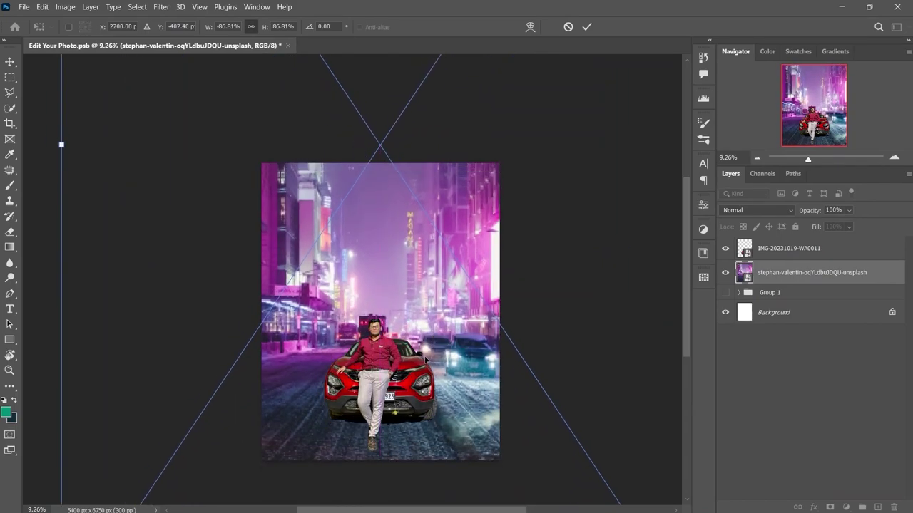
mouse_move(442, 328)
mouse_down()
mouse_move(462, 332)
mouse_move(451, 338)
mouse_up()
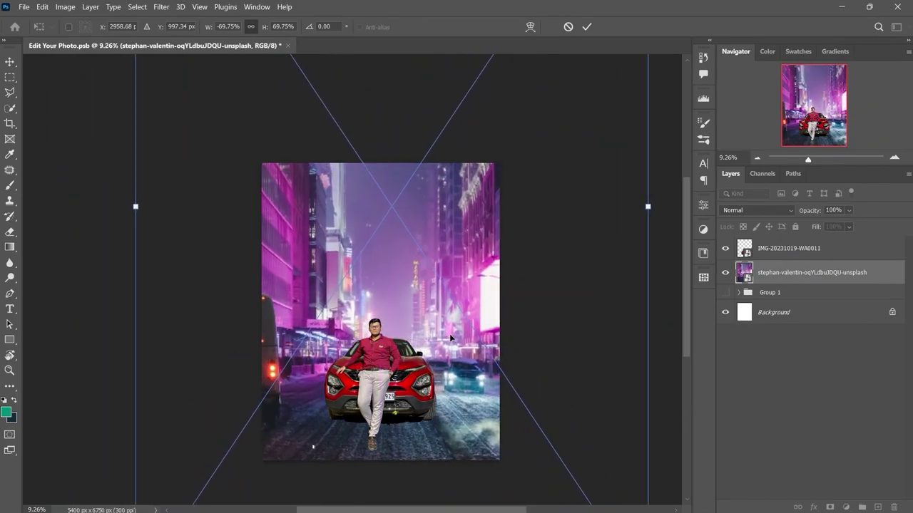
click(586, 26)
Step: Duplicate the street layer, give the copy a black mask, and set up a black soft brush
key(ctrl+j)
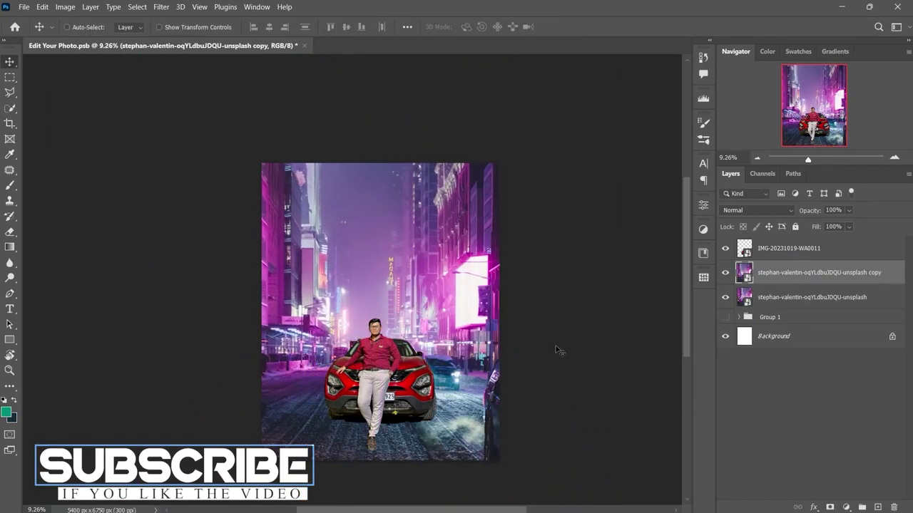
key(b)
scroll(238, 310, up, 2)
scroll(372, 367, up, 2)
scroll(468, 383, up, 1)
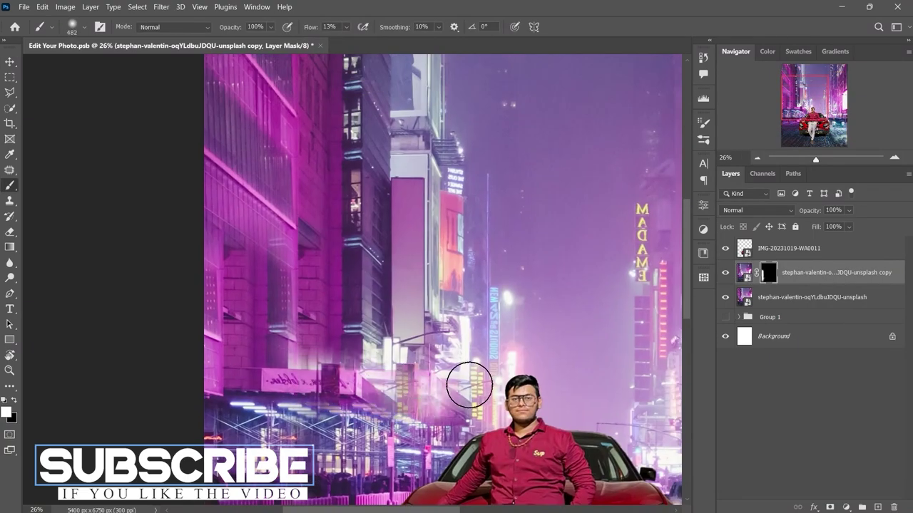
key(x)
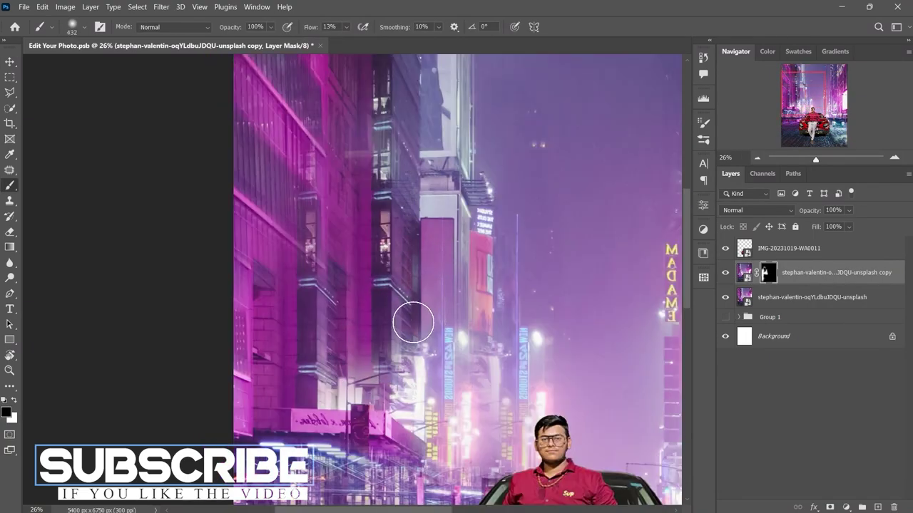
scroll(297, 360, down, 3)
scroll(288, 346, up, 2)
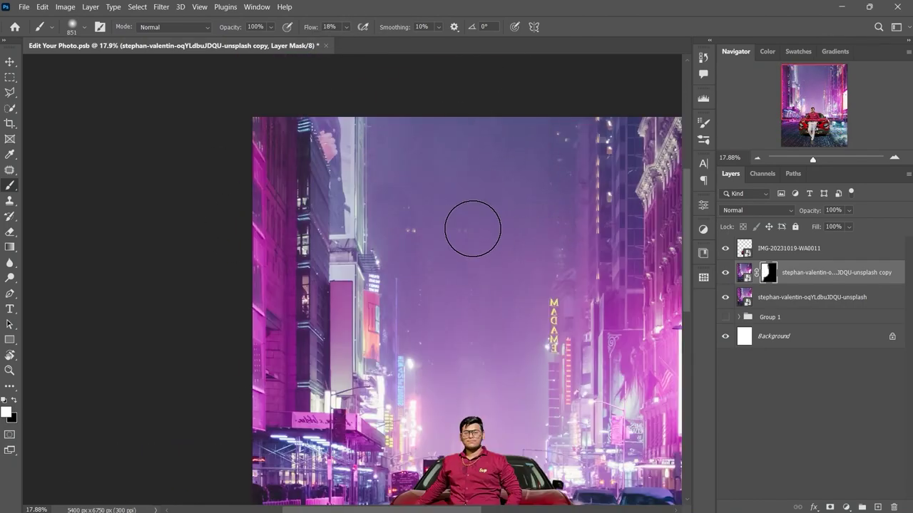
scroll(496, 393, down, 3)
scroll(442, 357, up, 3)
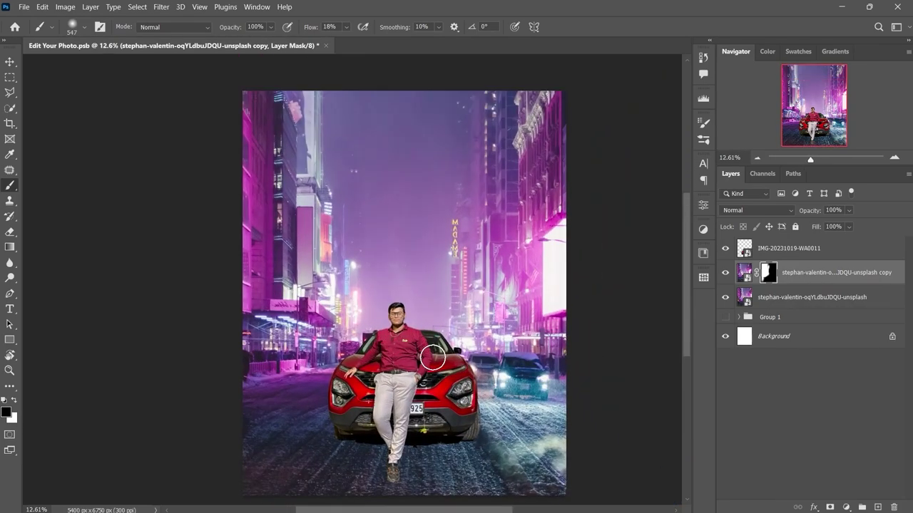
scroll(433, 350, down, 1)
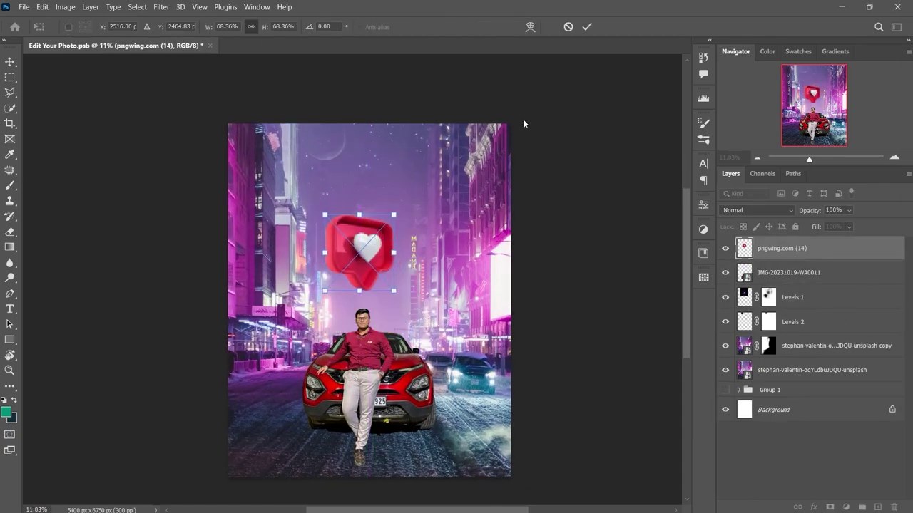
Step: Scale and place the Instagram, WhatsApp, notification and YouTube icons around the car
drag(336, 405, 452, 350)
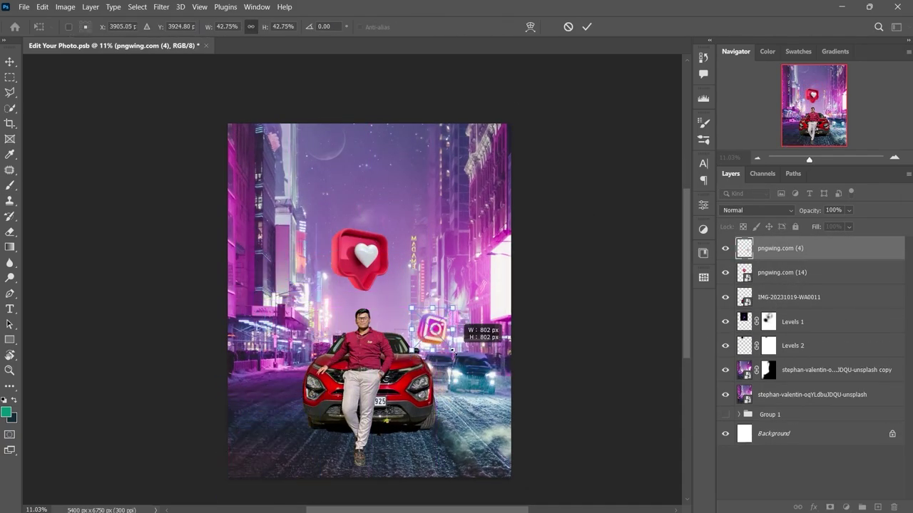
drag(267, 398, 280, 404)
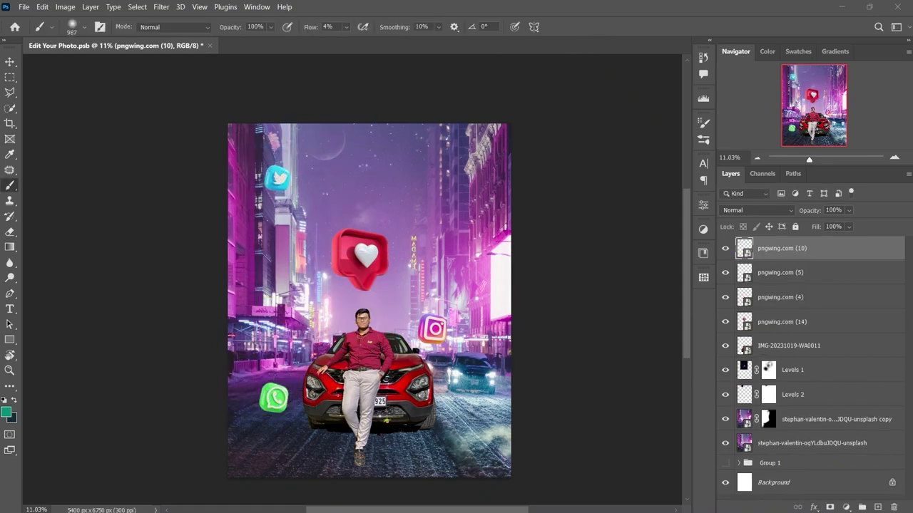
drag(285, 299, 352, 151)
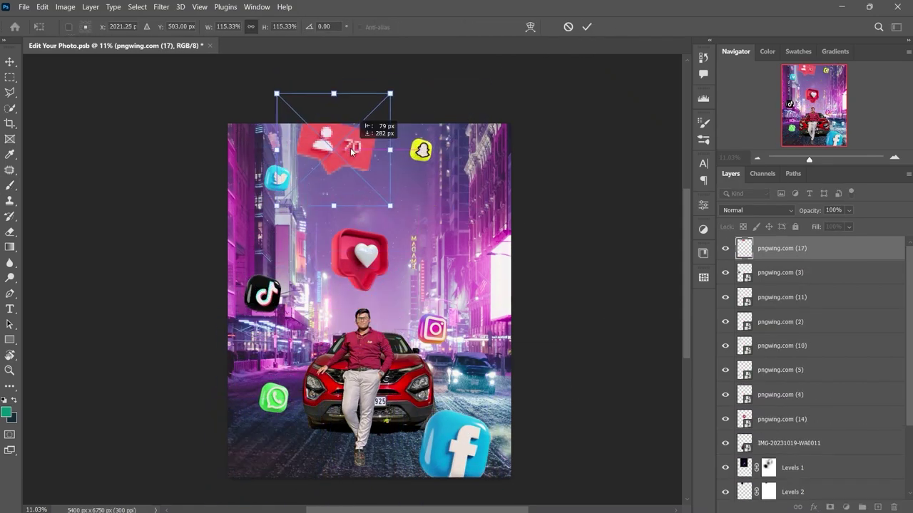
drag(368, 300, 258, 449)
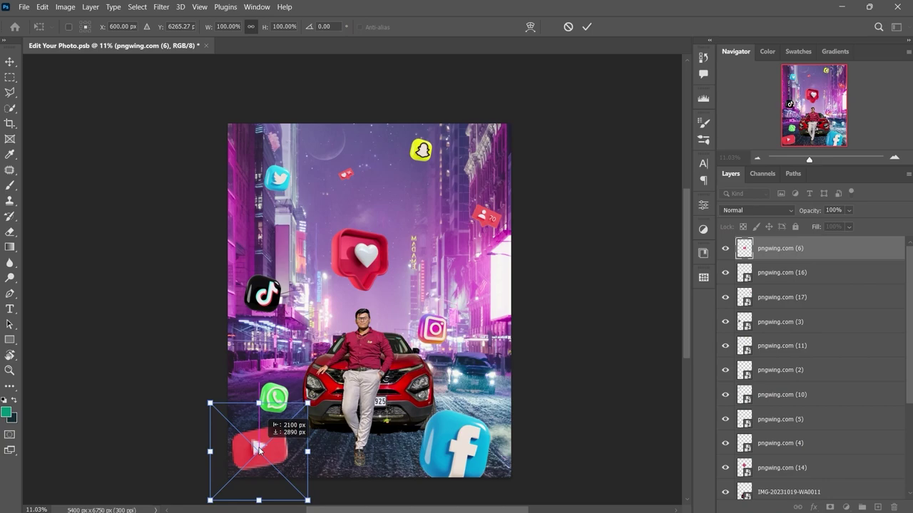
click(773, 279)
key(v)
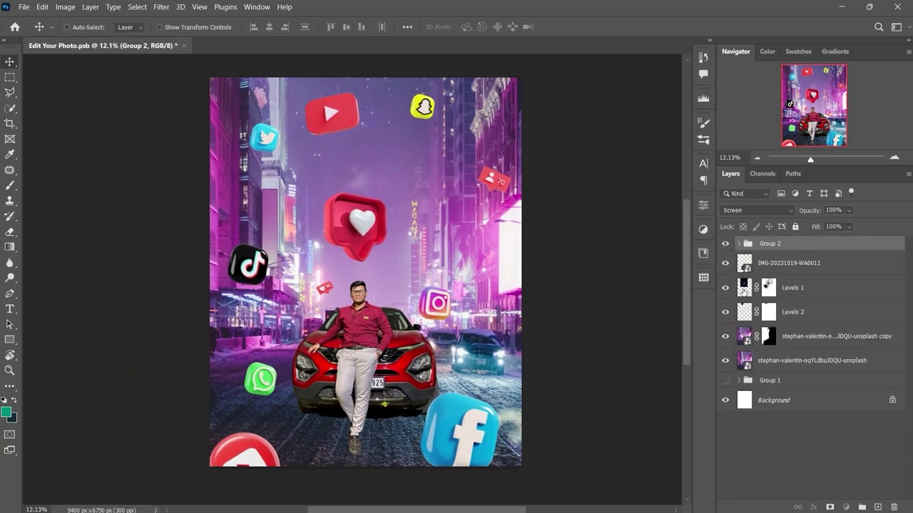
Step: Add a new empty layer above the duplicated street layer and set up the brush
click(820, 336)
key(ctrl+shift+alt+n)
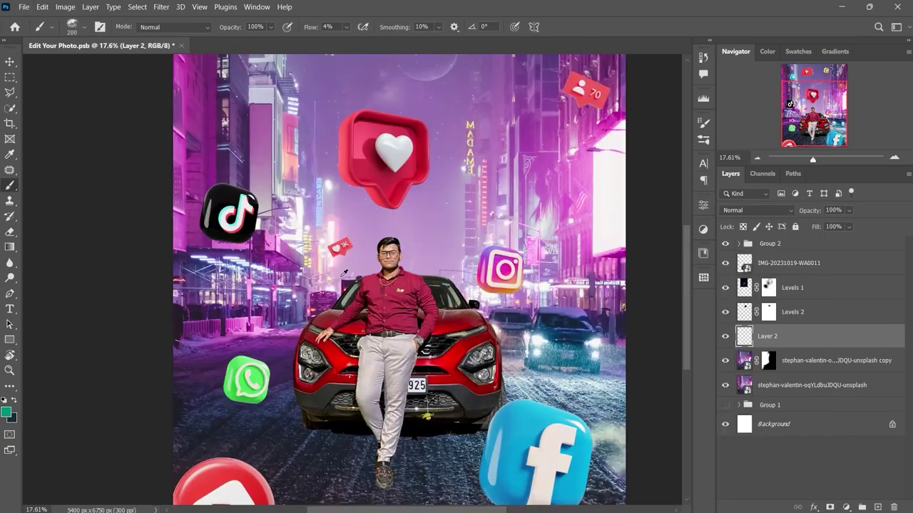
key(b)
scroll(571, 340, up, 3)
scroll(570, 340, down, 5)
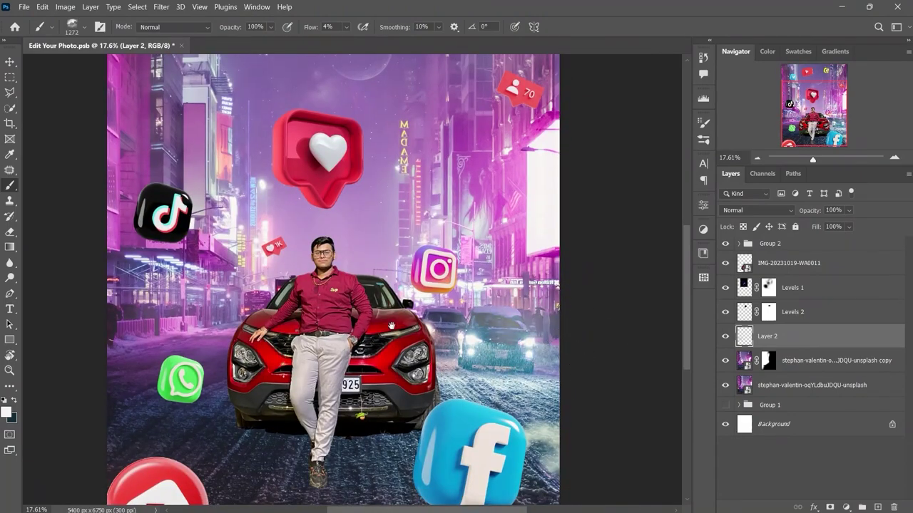
scroll(499, 321, down, 2)
scroll(426, 303, down, 3)
scroll(425, 303, up, 1)
Step: Add a Color Balance adjustment clipped to the man-and-car layer, shifted toward cyan and magenta
click(788, 262)
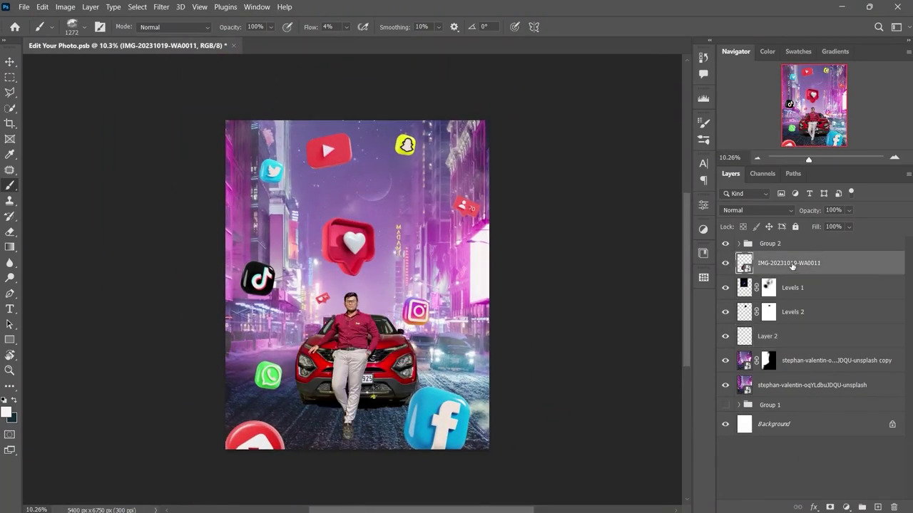
click(845, 506)
click(827, 409)
drag(586, 262, 560, 265)
drag(586, 284, 555, 286)
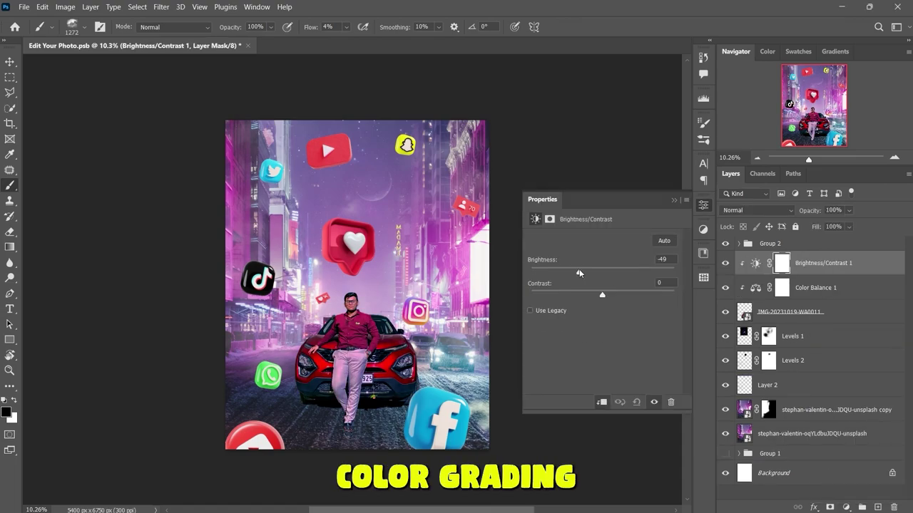
Step: Add Brightness/Contrast and Selective Color, removing magenta from Reds and adjusting Whites
click(846, 507)
click(792, 503)
drag(602, 300, 557, 300)
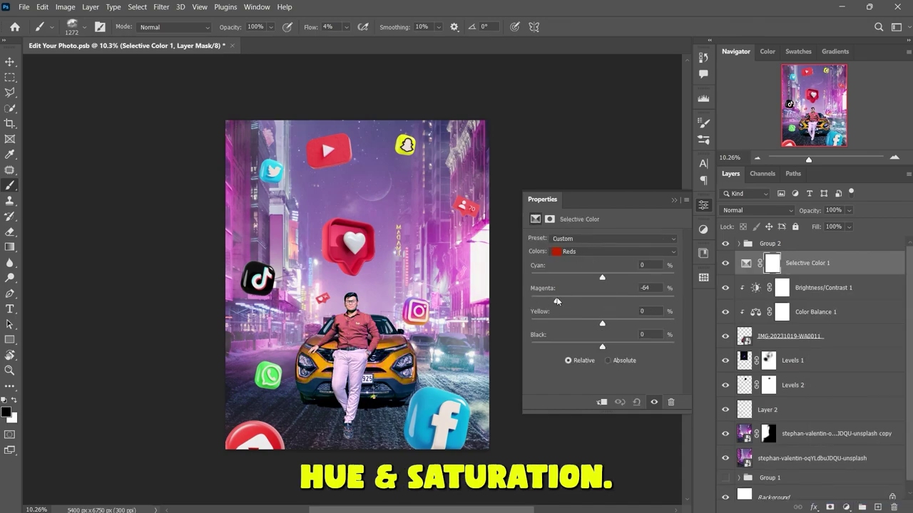
drag(571, 345, 589, 351)
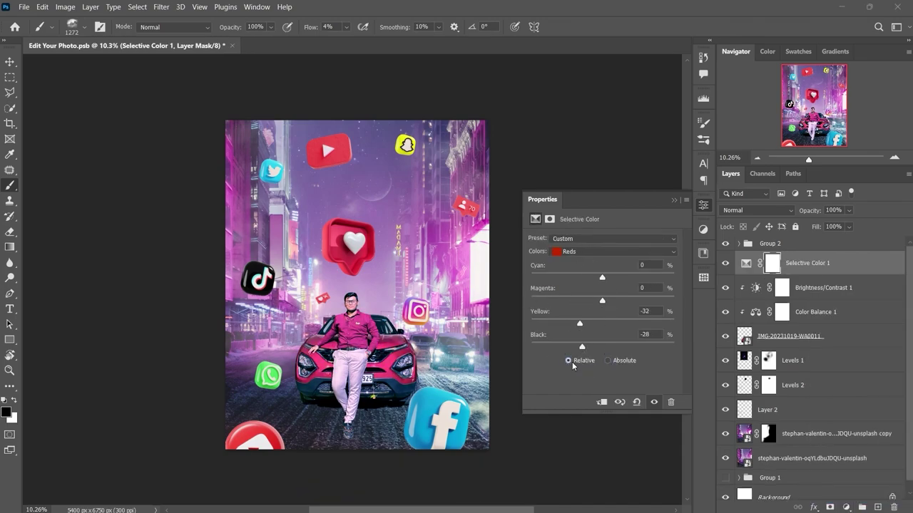
click(613, 251)
click(603, 313)
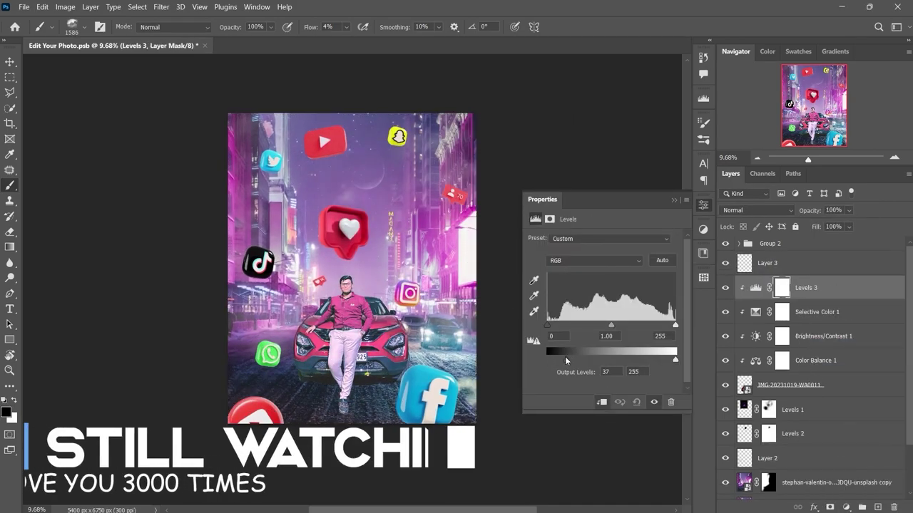
Step: Set the Levels midtones to 0.81 and output levels to 40–231
drag(620, 329, 619, 327)
drag(675, 361, 663, 361)
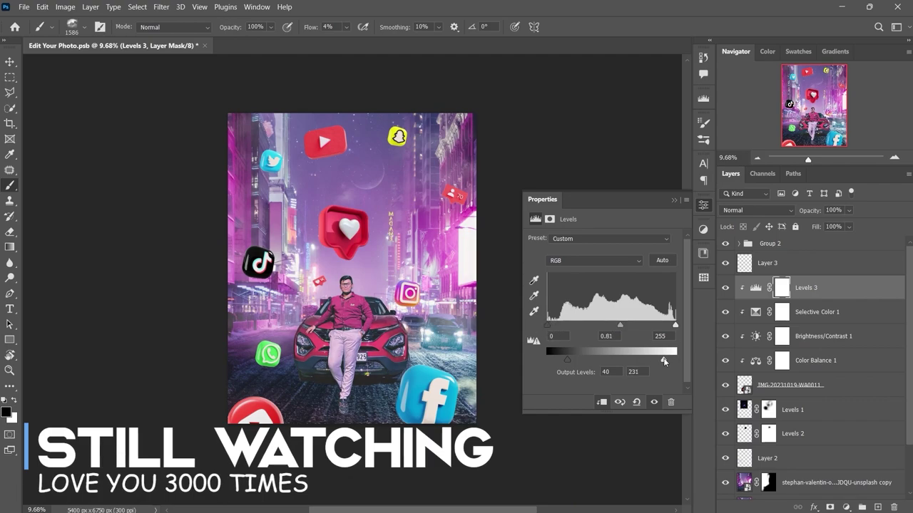
click(673, 199)
click(780, 266)
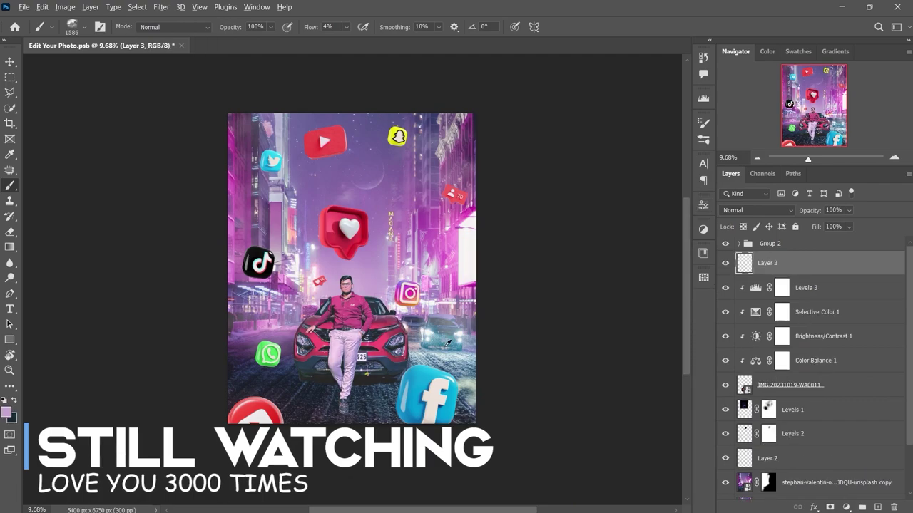
Step: Paint fog over the lower street on Layer 3 in Screen blend mode and erase the excess
drag(476, 391, 255, 374)
click(757, 209)
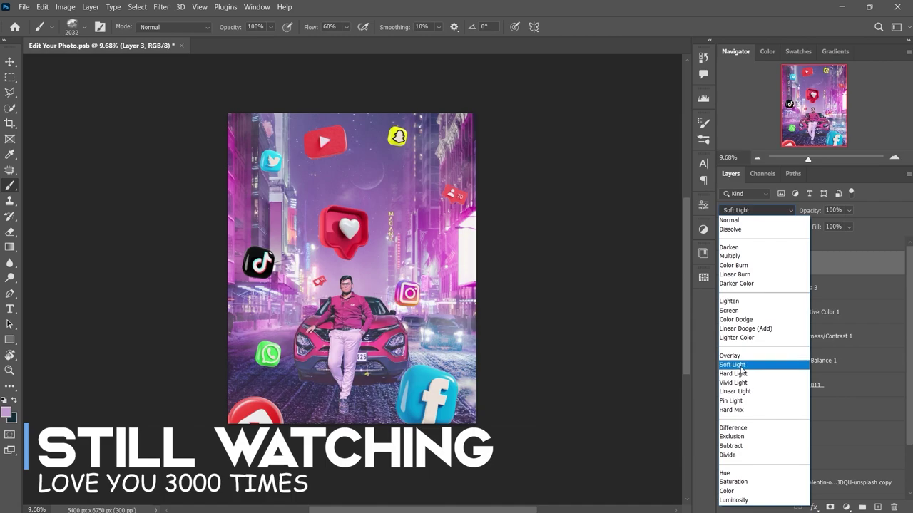
click(728, 310)
key(e)
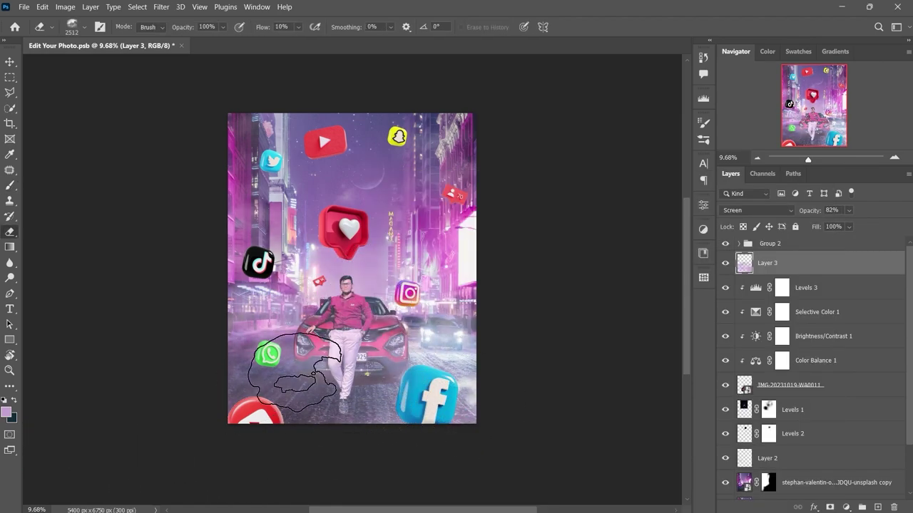
key(ctrl+0)
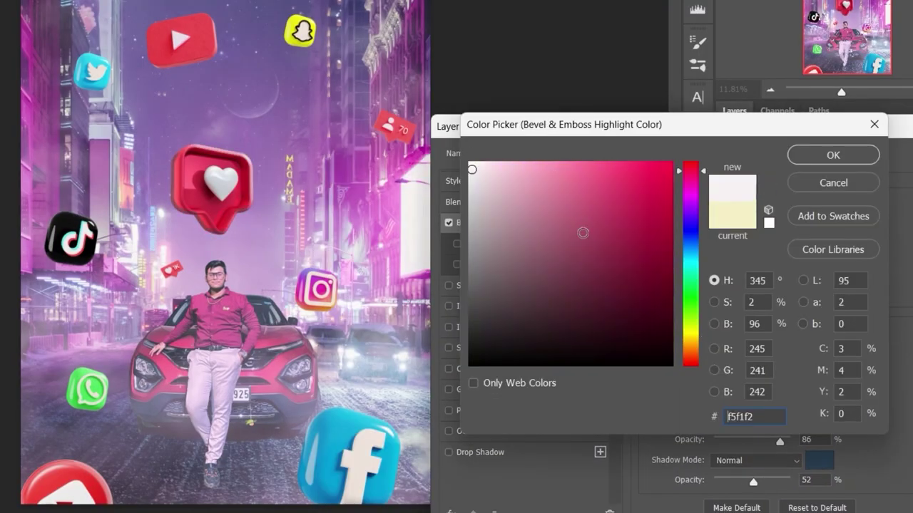
Step: Style the heart icon with a picked bevel shadow colour, Inner Glow and reduced Outer Glow, with Inner Shadow off
click(426, 14)
key(Return)
click(488, 331)
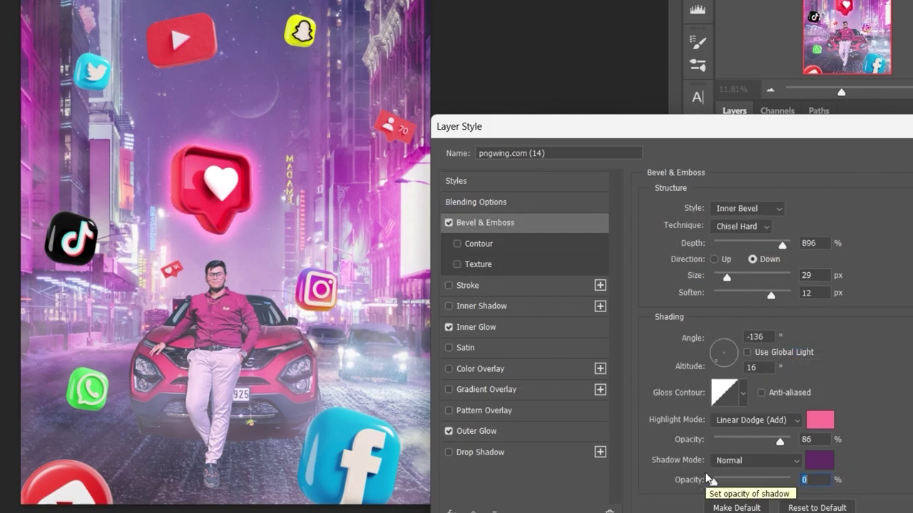
click(471, 306)
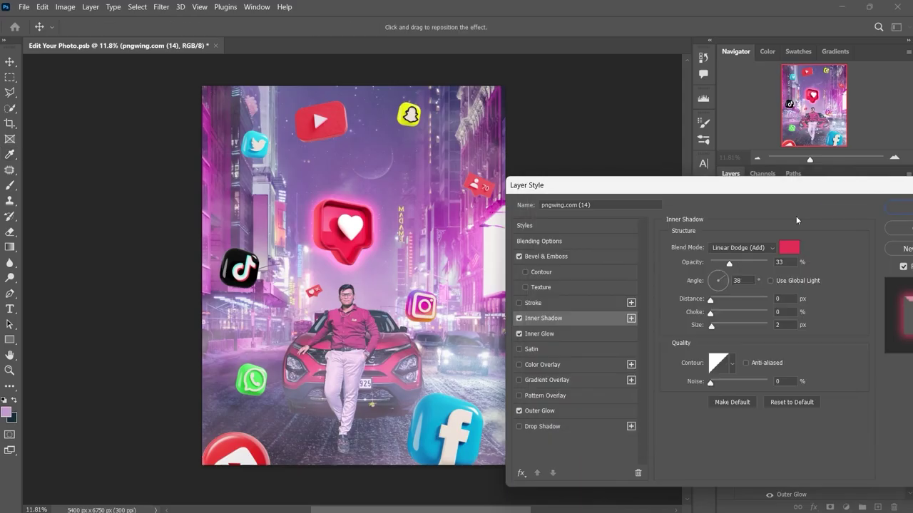
click(519, 318)
click(539, 411)
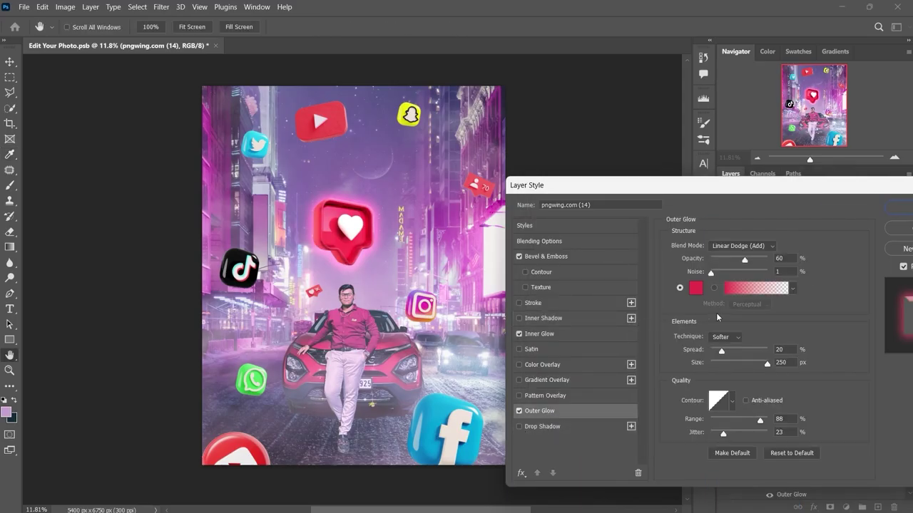
drag(750, 259, 739, 262)
click(897, 207)
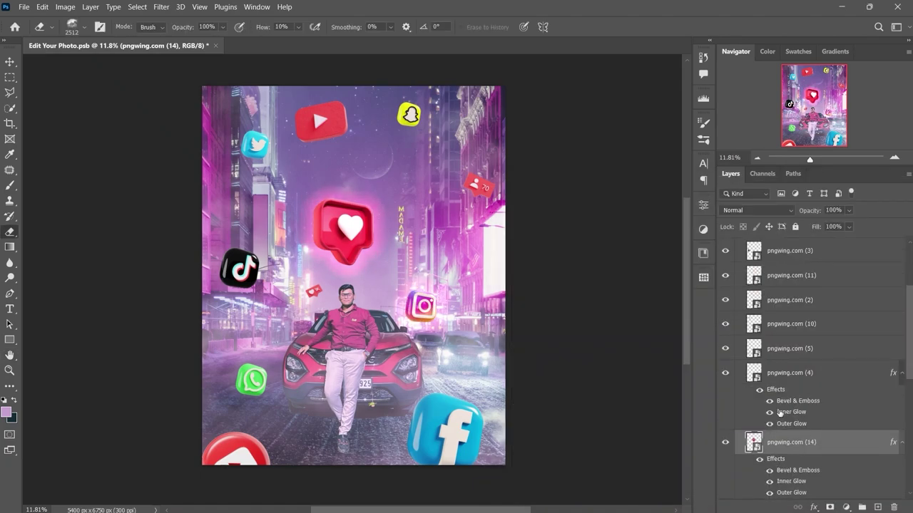
Step: Apply the bevel and glow effects to the pngwing.com (4) and (5) icon layers
double_click(846, 377)
click(536, 314)
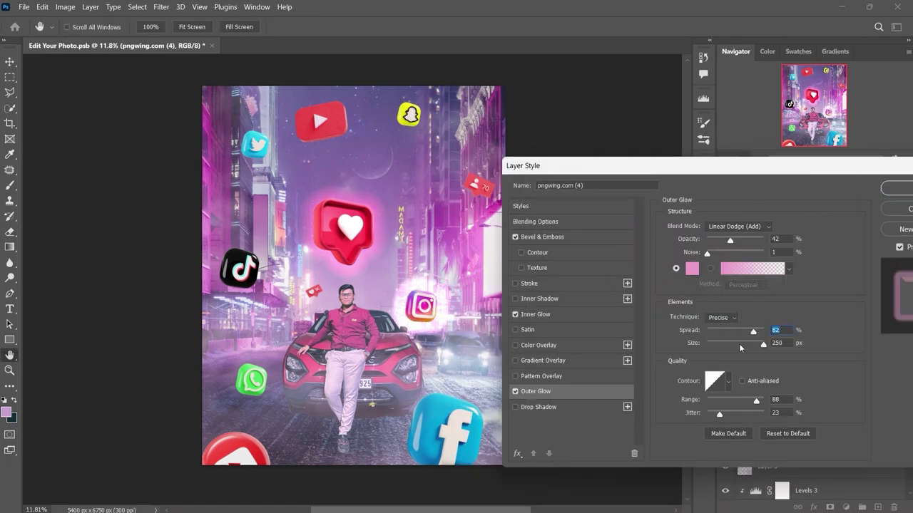
click(535, 392)
click(900, 187)
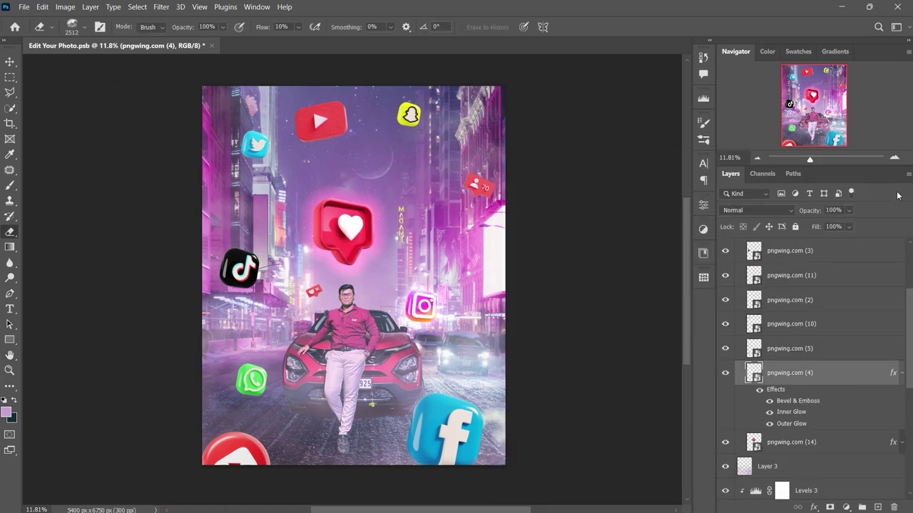
double_click(846, 350)
click(487, 237)
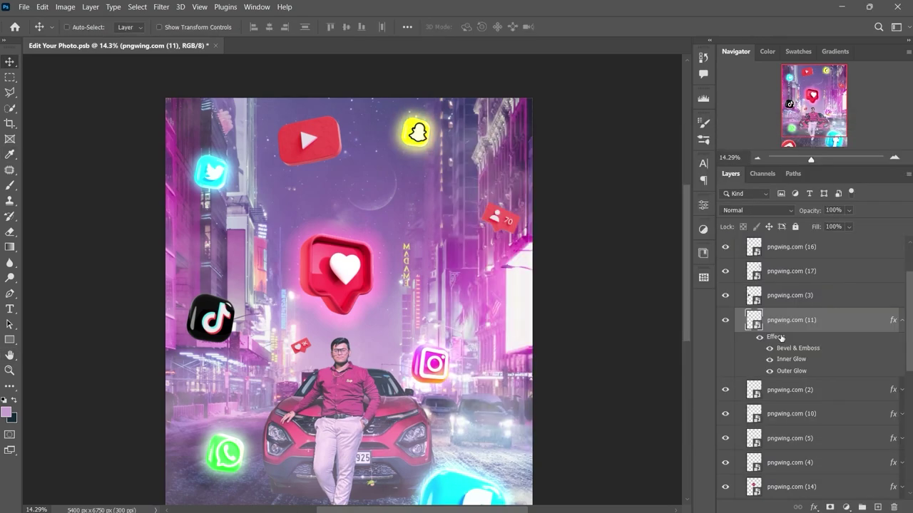
click(505, 292)
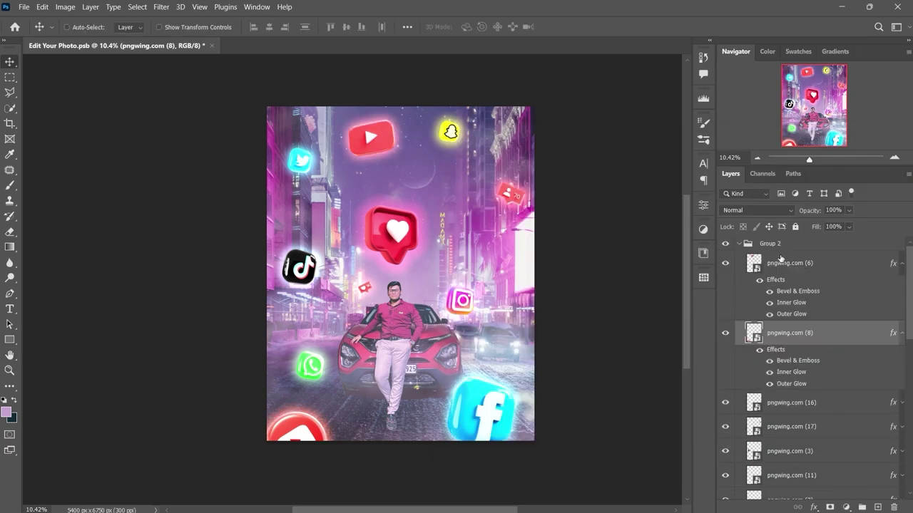
click(500, 365)
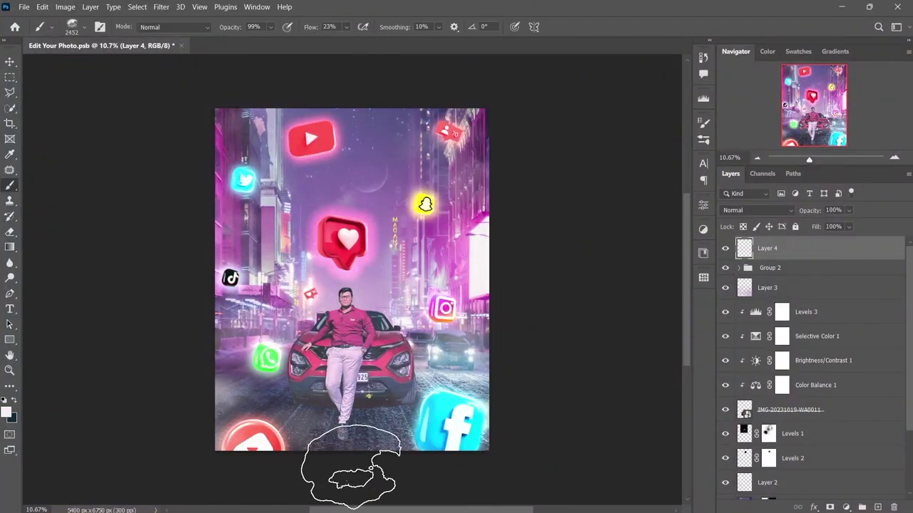
Step: Lower Layer 4 to 64% opacity and paint the Levels 4 mask over both headlights
drag(849, 210, 842, 227)
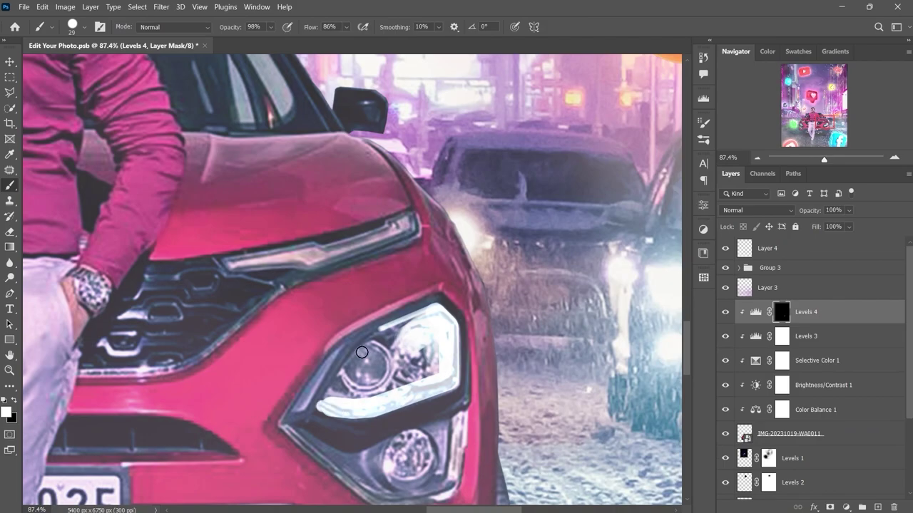
drag(362, 352, 401, 372)
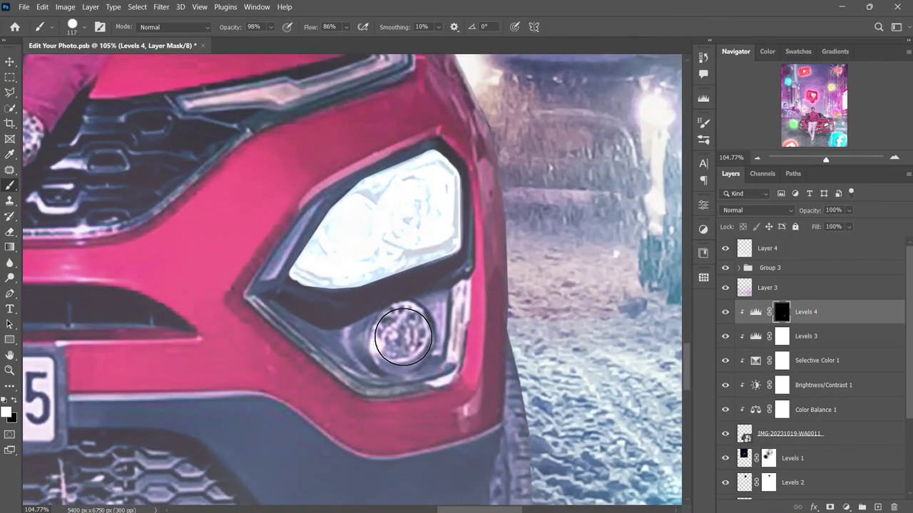
drag(278, 246, 362, 330)
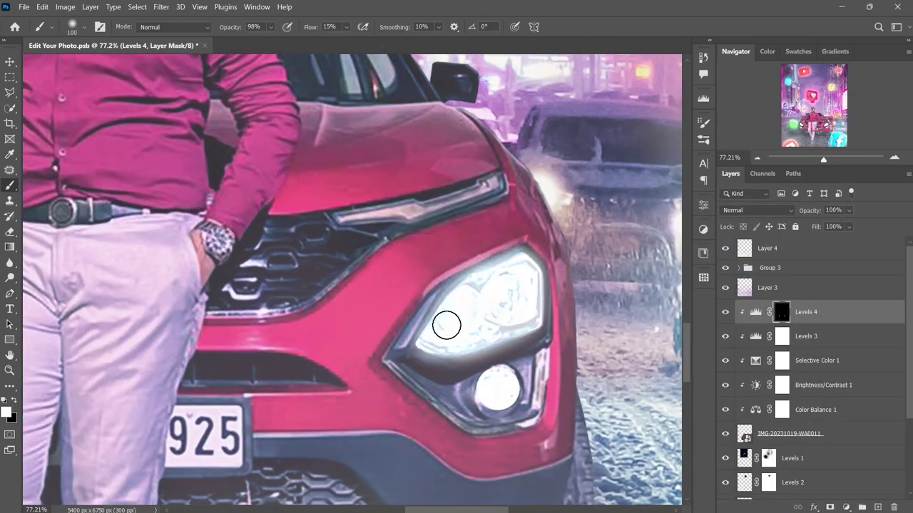
drag(469, 354, 525, 257)
key(bracketleft)
key(bracketleft)
key(bracketleft)
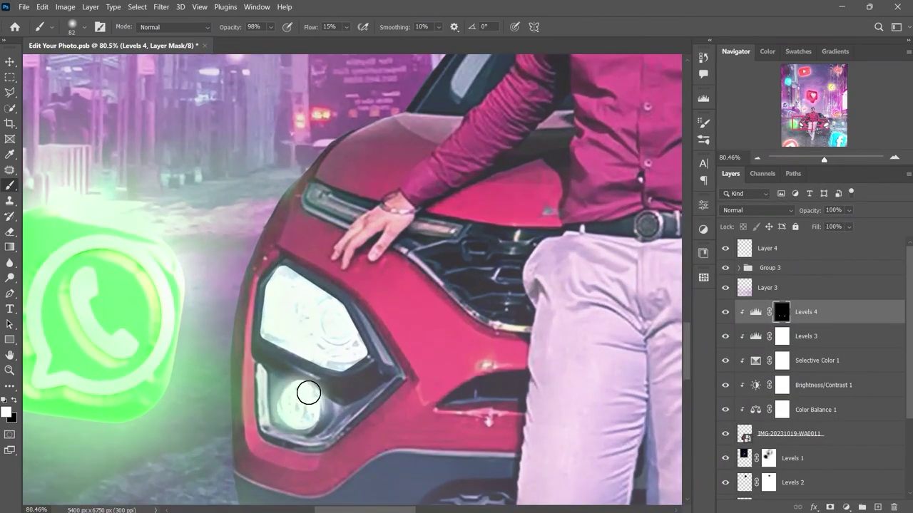
scroll(280, 299, up, 1)
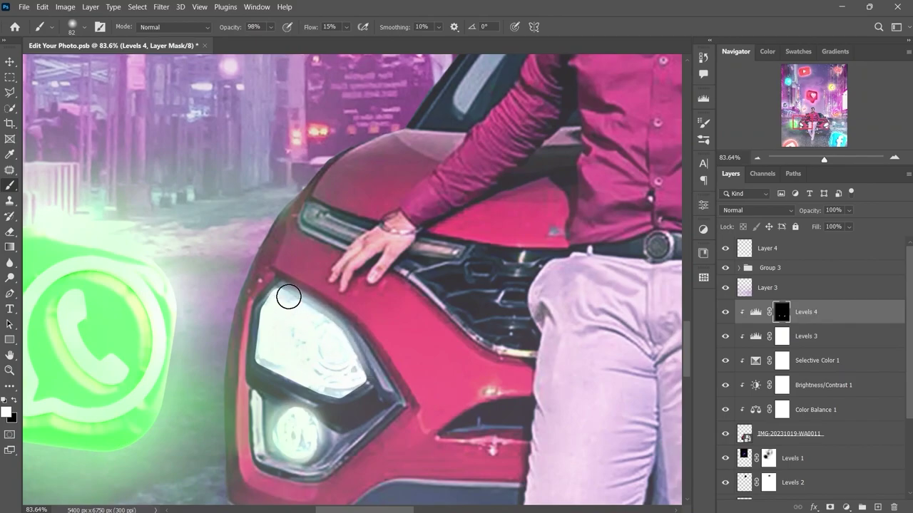
mouse_move(356, 384)
mouse_down()
mouse_move(346, 322)
mouse_move(367, 366)
mouse_up()
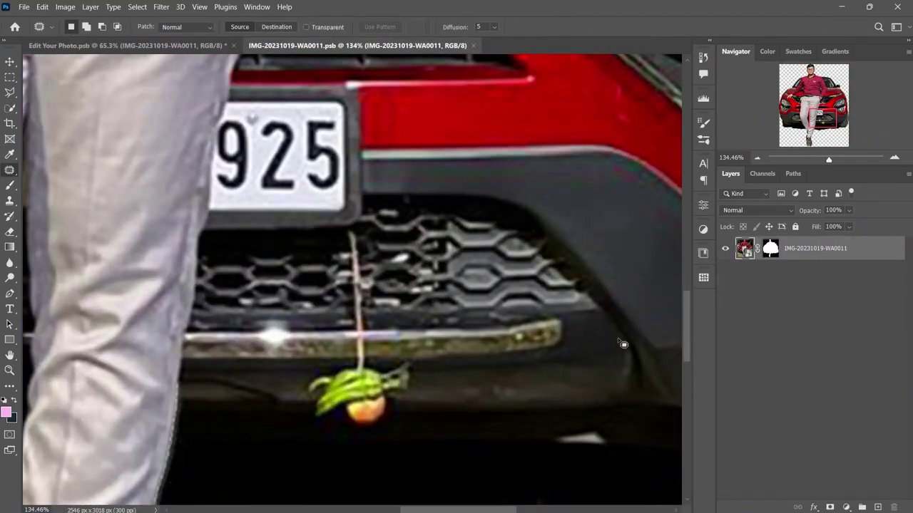
Step: Duplicate the car photo layer and patch out the charm under the bumper and another spot
right_click(813, 249)
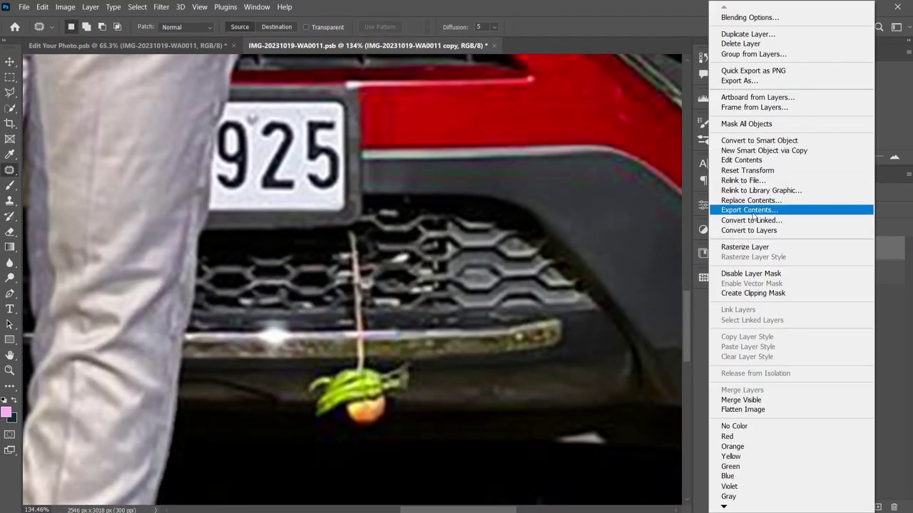
click(784, 206)
drag(425, 370, 419, 419)
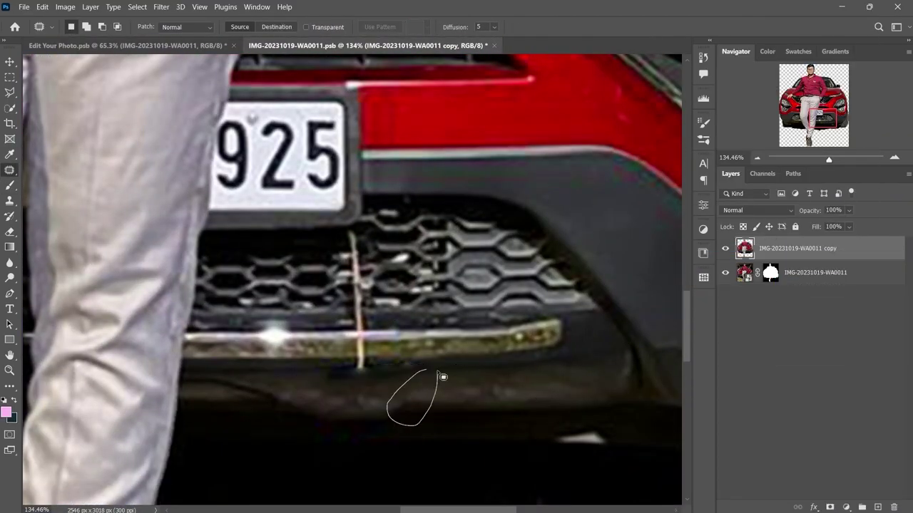
scroll(404, 364, up, 2)
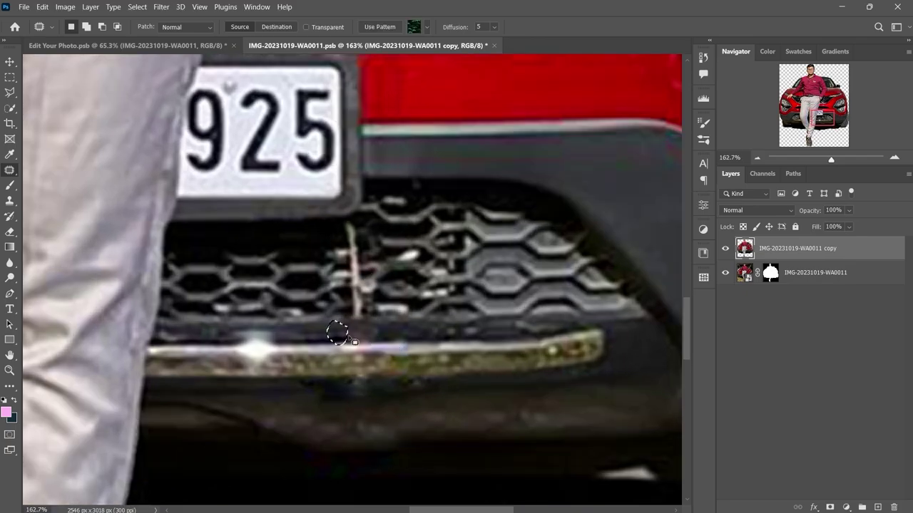
scroll(351, 338, down, 1)
drag(371, 294, 354, 313)
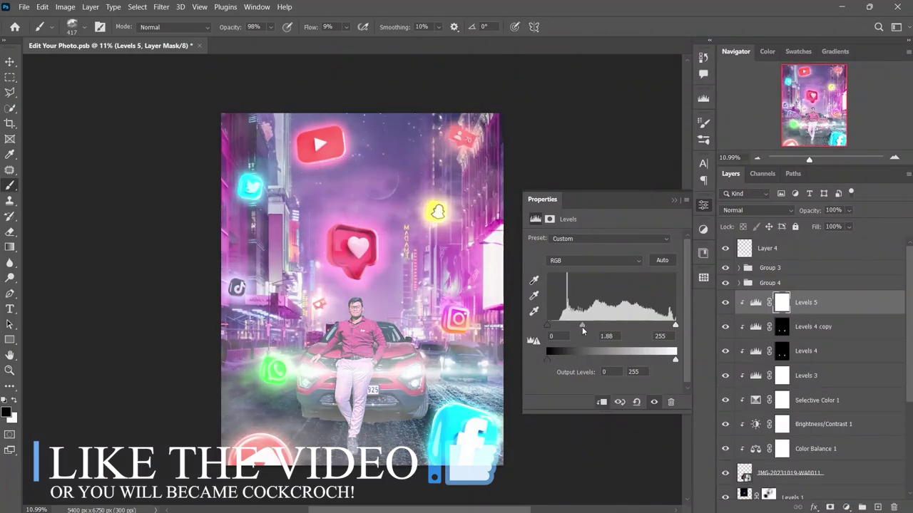
Step: Raise the Levels 5 midtones to 1.88
drag(625, 324, 616, 327)
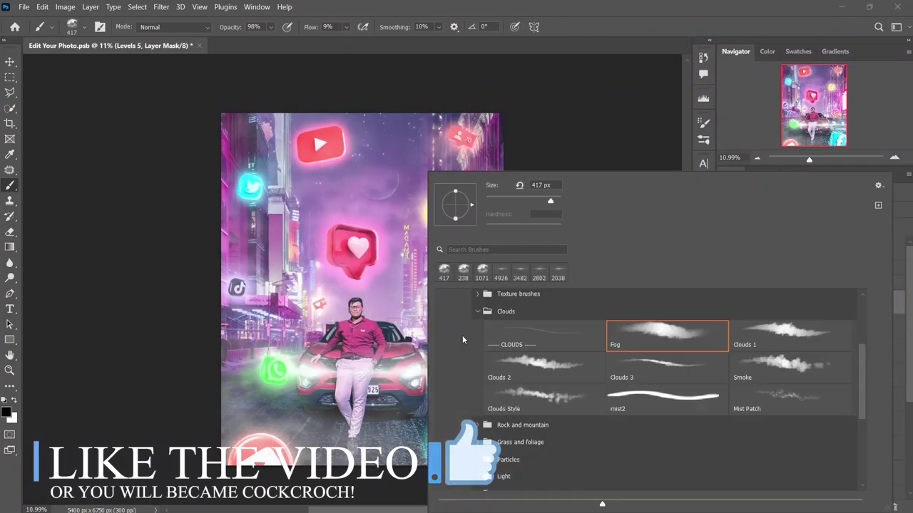
scroll(455, 311, up, 3)
scroll(493, 291, up, 3)
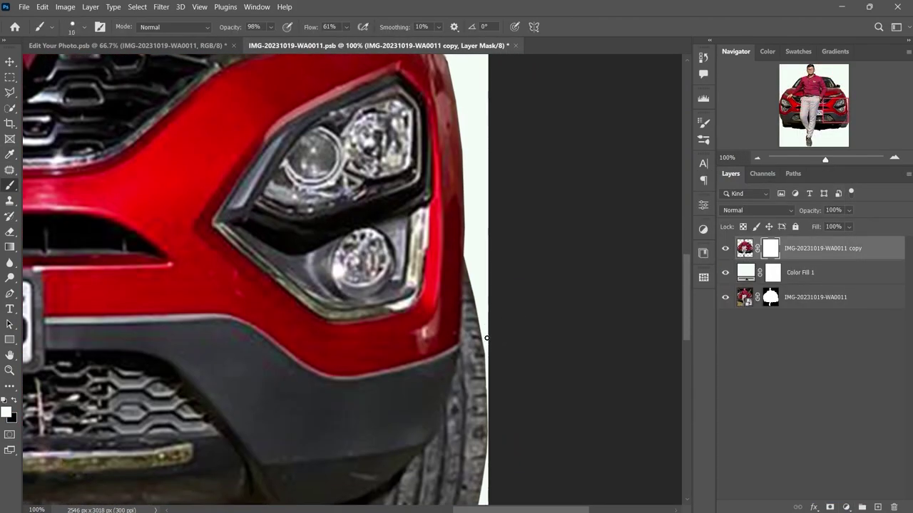
Step: Pan around the cutout and zoom in on the man's head to inspect the hair
scroll(487, 383, down, 5)
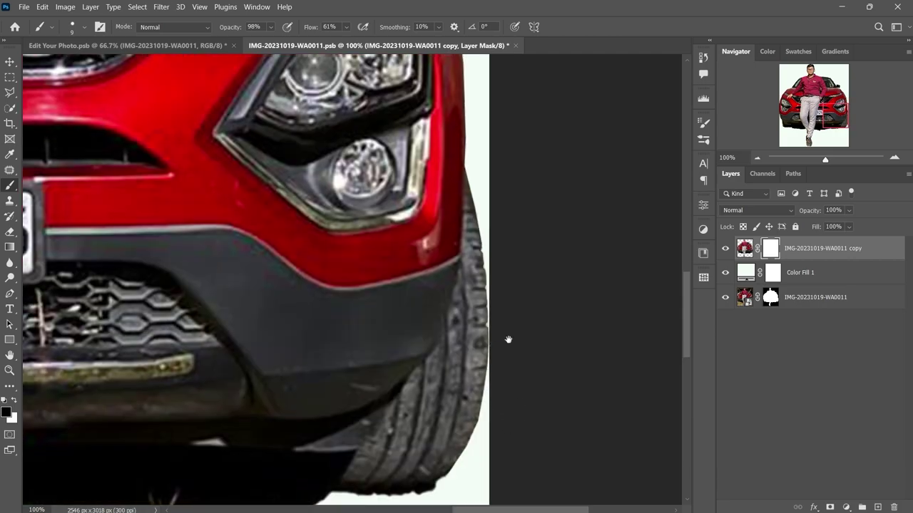
scroll(507, 340, up, 3)
scroll(463, 349, up, 5)
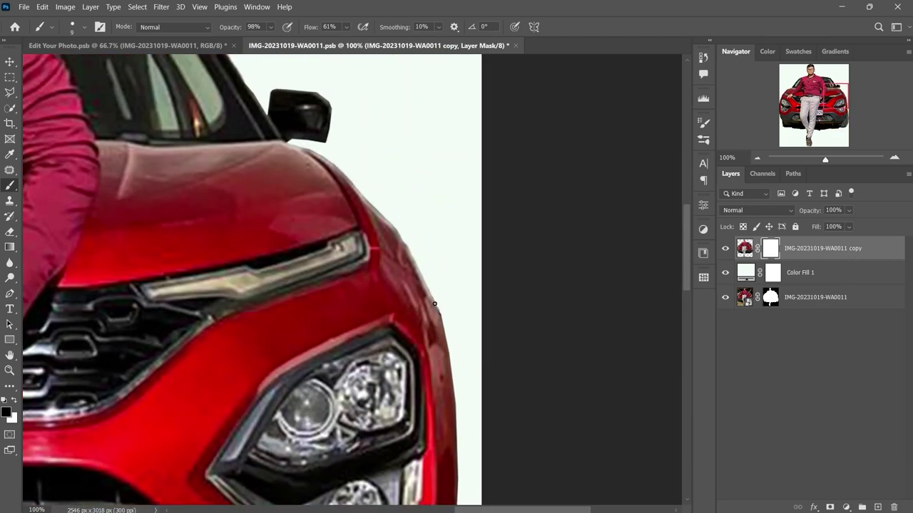
scroll(385, 216, up, 2)
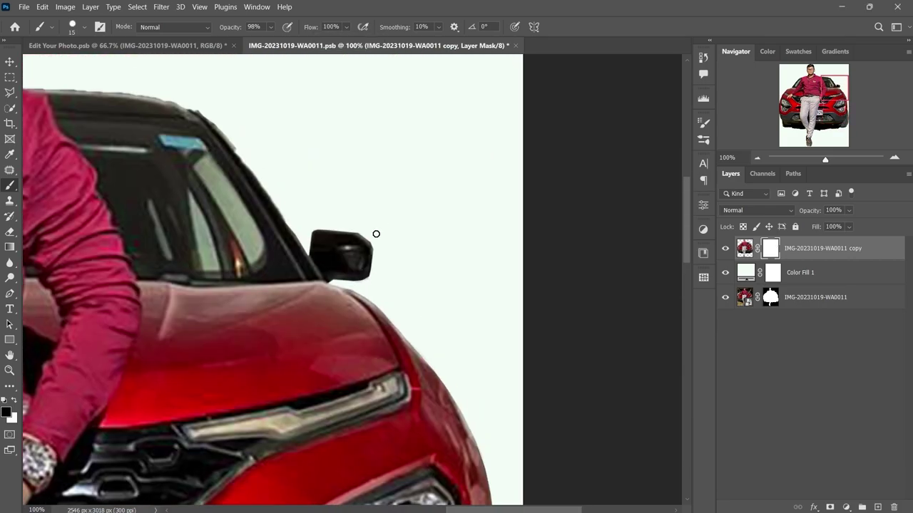
scroll(318, 225, up, 1)
scroll(313, 214, left, 1)
scroll(376, 278, up, 1)
scroll(430, 227, left, 2)
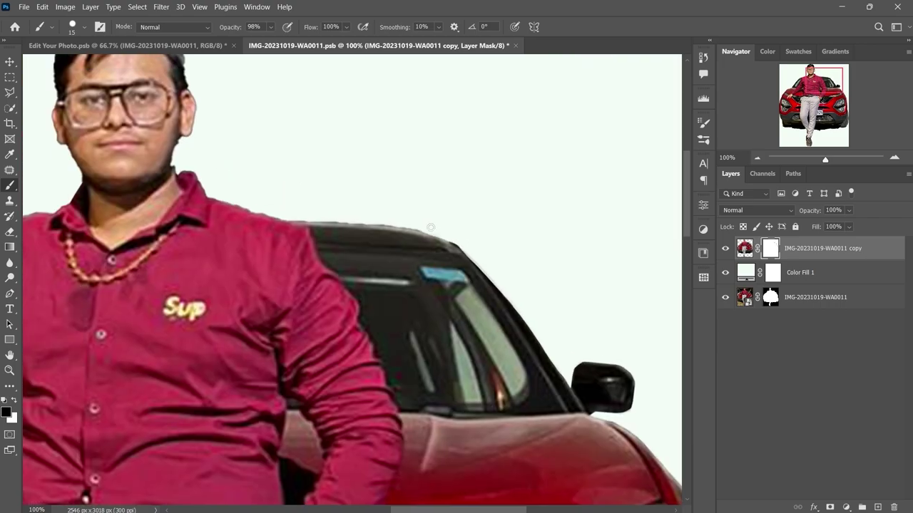
scroll(371, 232, up, 1)
scroll(293, 227, left, 1)
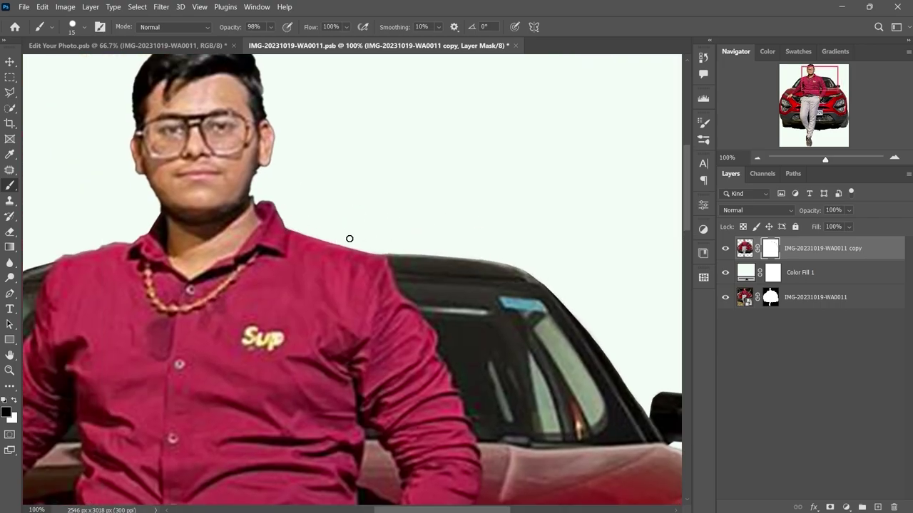
scroll(224, 267, up, 1)
scroll(223, 267, left, 1)
scroll(464, 197, left, 1)
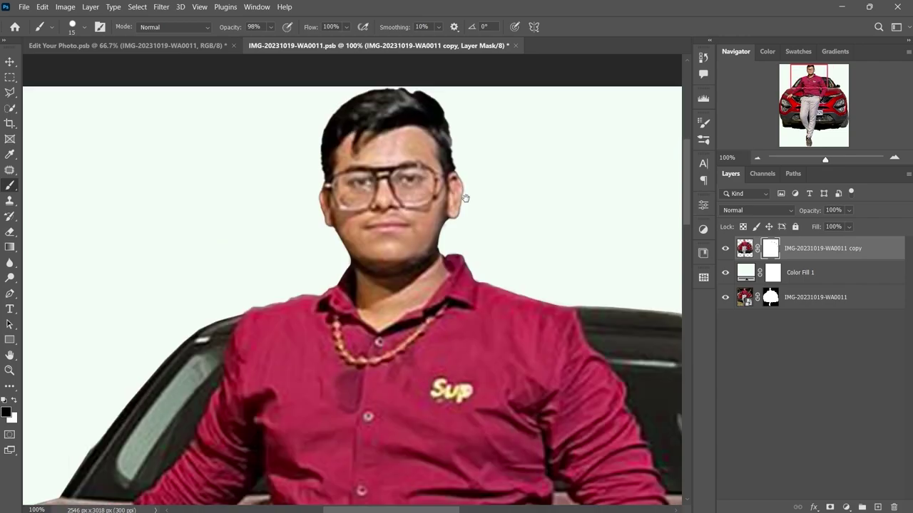
scroll(342, 264, left, 1)
scroll(390, 271, down, 2)
scroll(390, 271, left, 2)
scroll(378, 288, down, 2)
scroll(378, 288, left, 2)
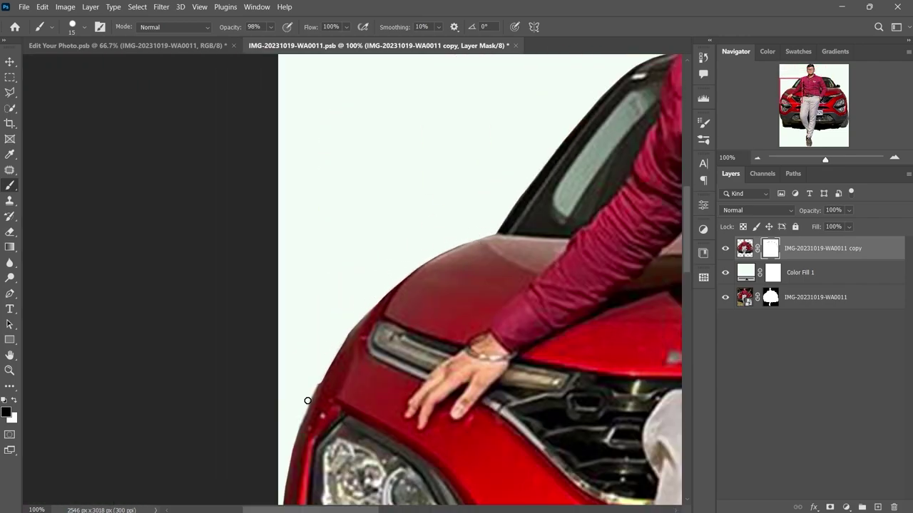
scroll(308, 400, down, 2)
scroll(308, 401, left, 1)
scroll(420, 312, down, 3)
scroll(421, 312, left, 1)
scroll(424, 358, down, 3)
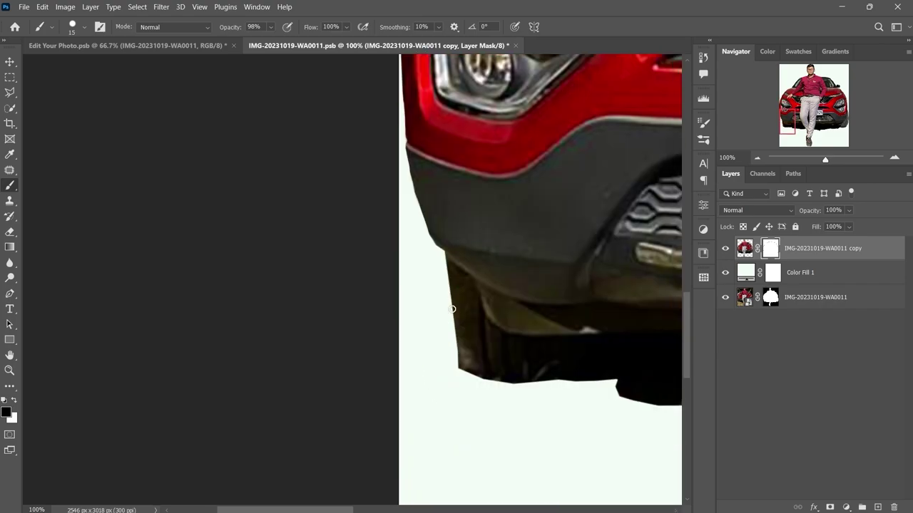
scroll(456, 237, right, 5)
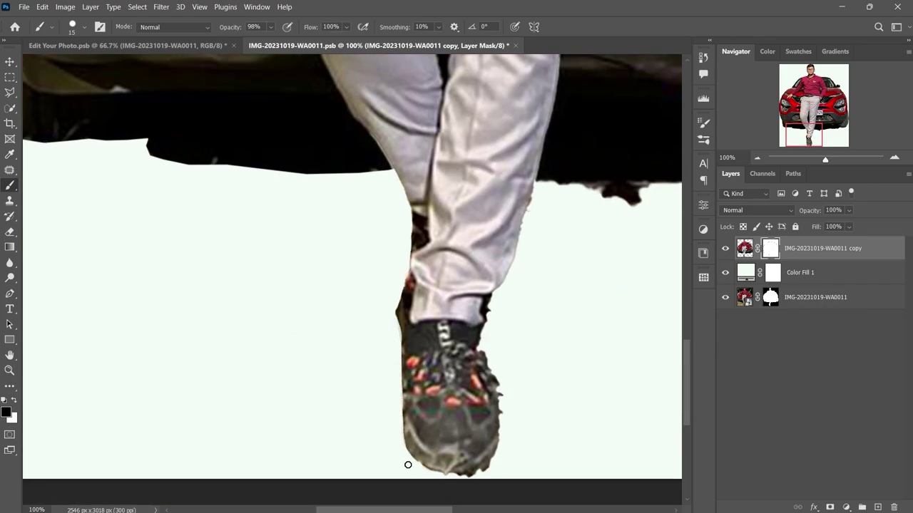
scroll(494, 460, up, 2)
scroll(464, 316, down, 3)
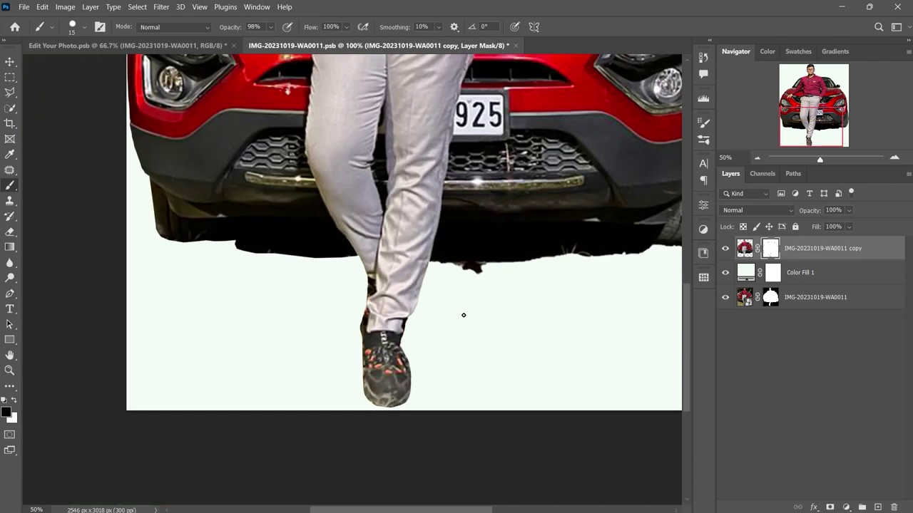
scroll(464, 315, up, 10)
scroll(475, 316, up, 2)
scroll(474, 316, up, 3)
Step: Try several brush presets, settling on a 15 px tip enlarged to 25 px
right_click(474, 316)
scroll(677, 371, down, 5)
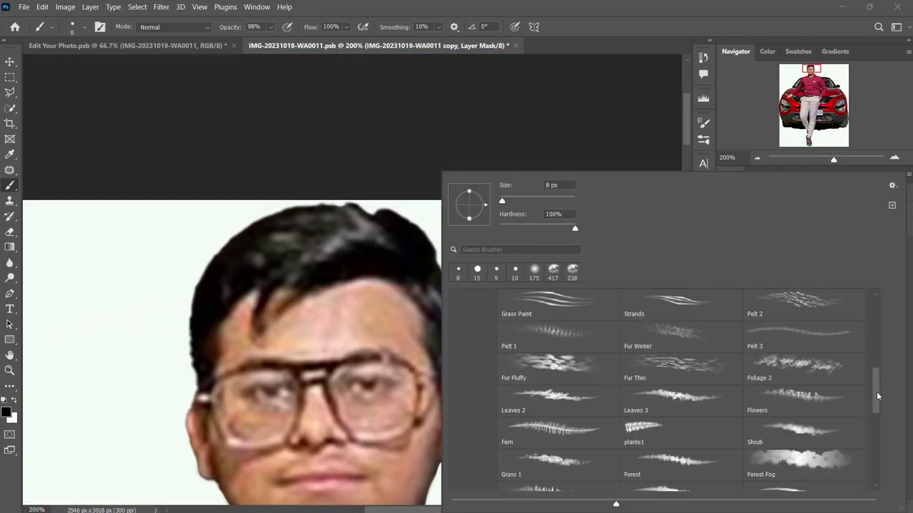
click(681, 373)
key(Return)
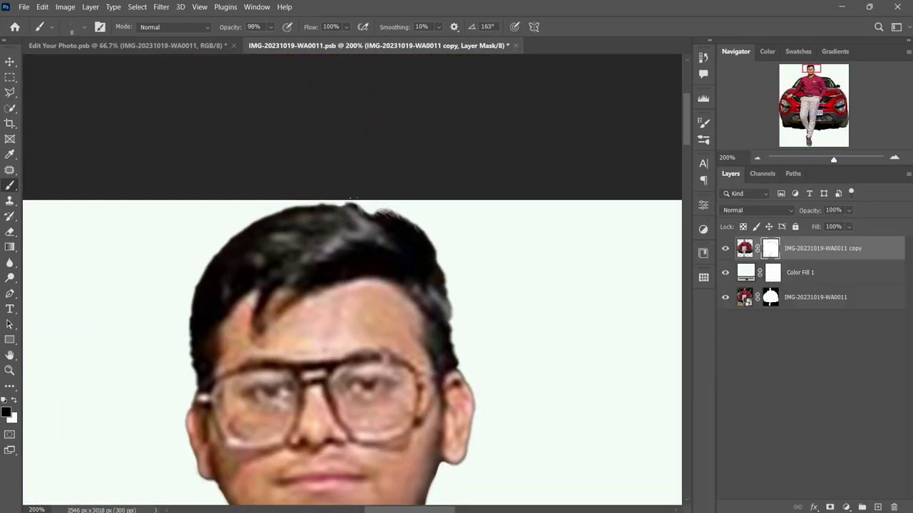
right_click(428, 214)
scroll(642, 392, down, 5)
double_click(805, 367)
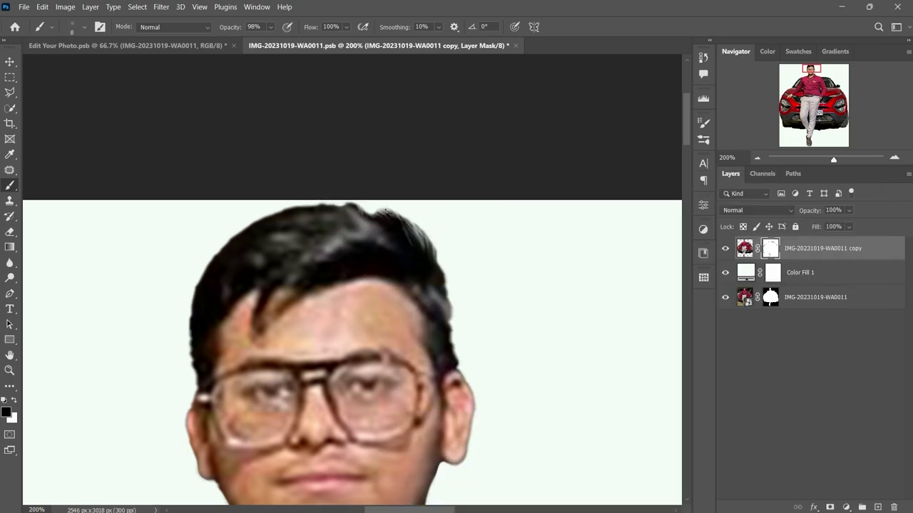
right_click(428, 200)
double_click(682, 444)
right_click(446, 294)
double_click(563, 417)
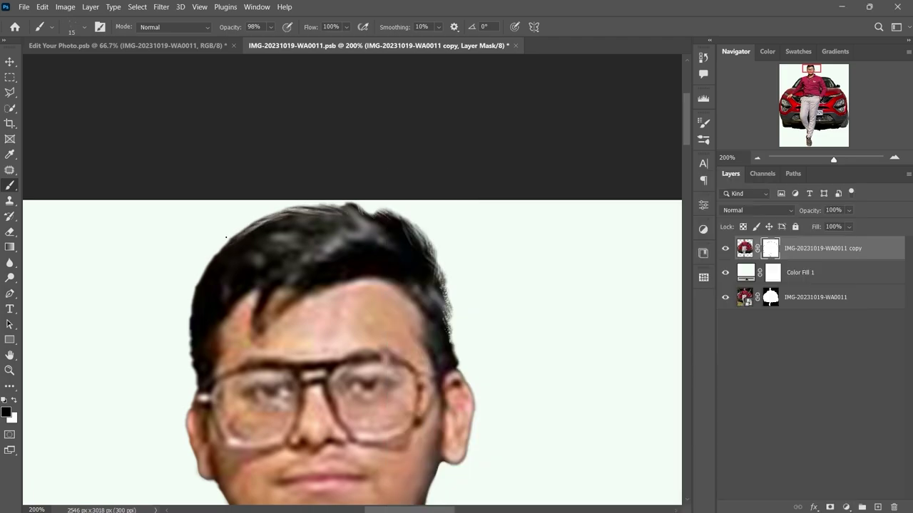
key(bracketright)
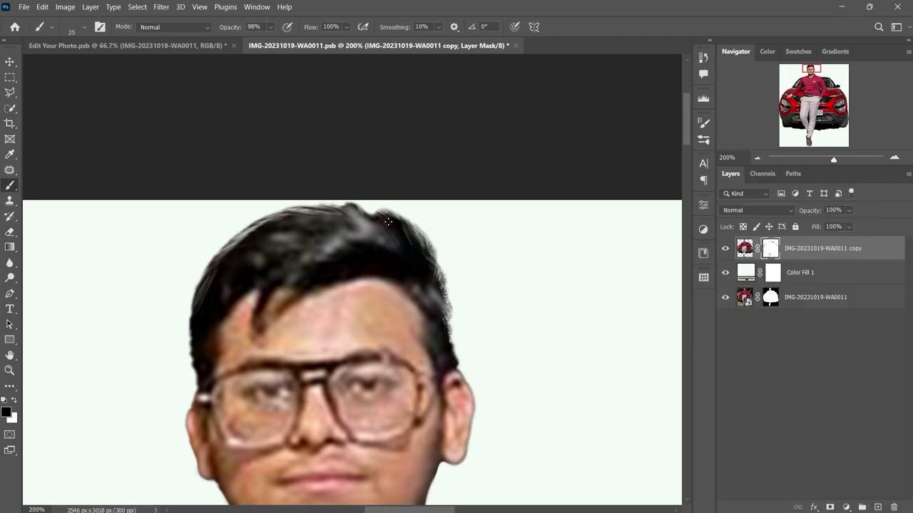
Step: Choose the scattered hair-strand brush and make white the painting colour
right_click(434, 285)
double_click(527, 335)
right_click(446, 285)
scroll(881, 361, down, 3)
scroll(881, 361, down, 2)
double_click(542, 313)
key(x)
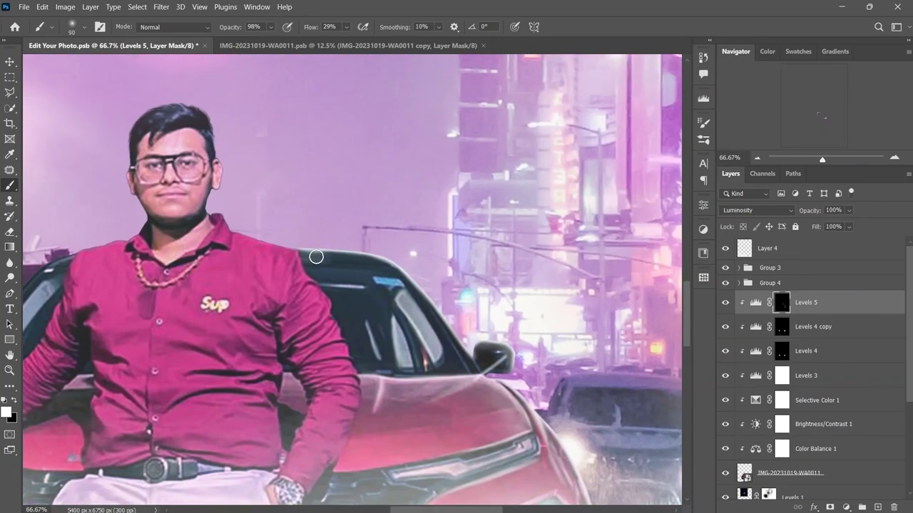
Step: Fit the composite on screen, zoom back to the man, and set the brush to 40 px
scroll(455, 281, down, 3)
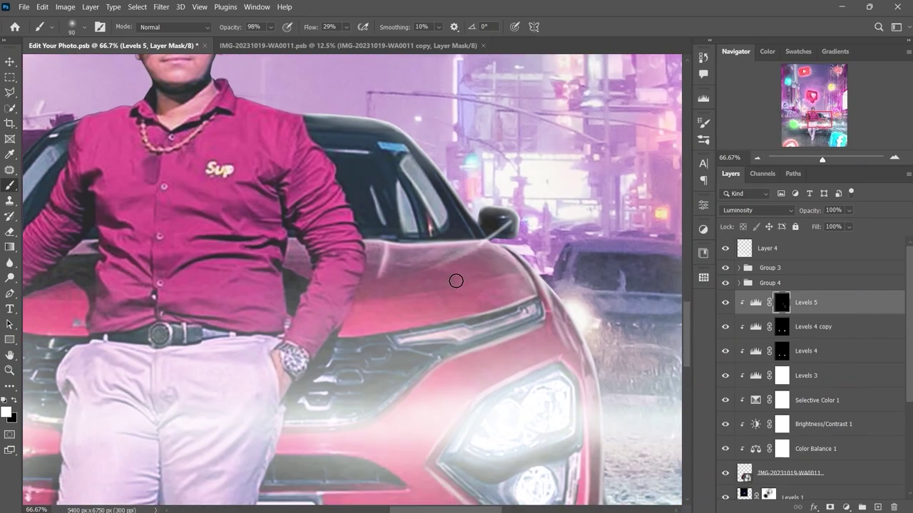
scroll(499, 278, down, 2)
key(bracketright)
key(bracketright)
key(bracketright)
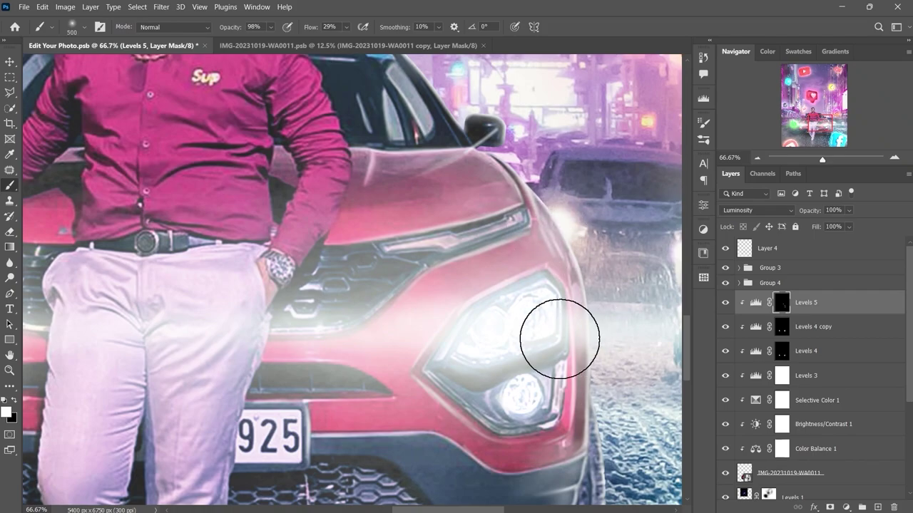
scroll(485, 342, down, 4)
key(ctrl+0)
scroll(422, 343, up, 3)
scroll(423, 301, up, 3)
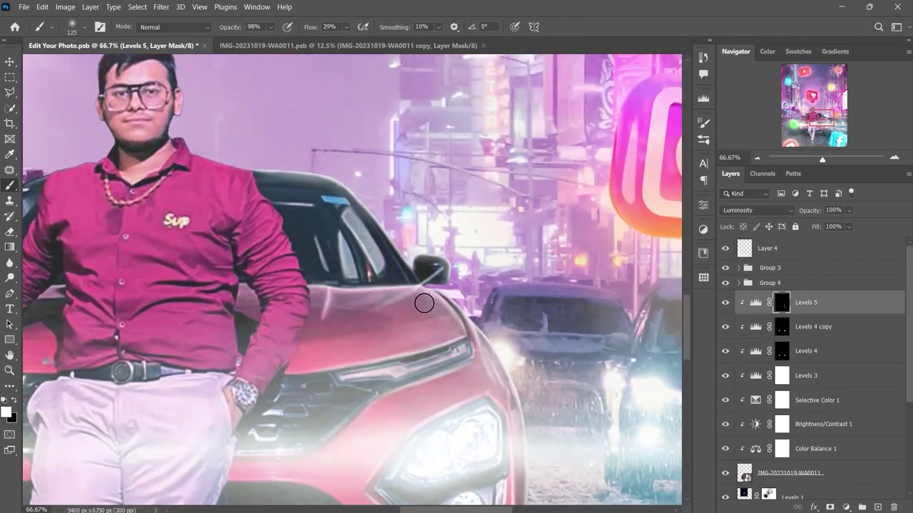
scroll(425, 338, up, 1)
key(bracketleft)
key(bracketleft)
key(bracketleft)
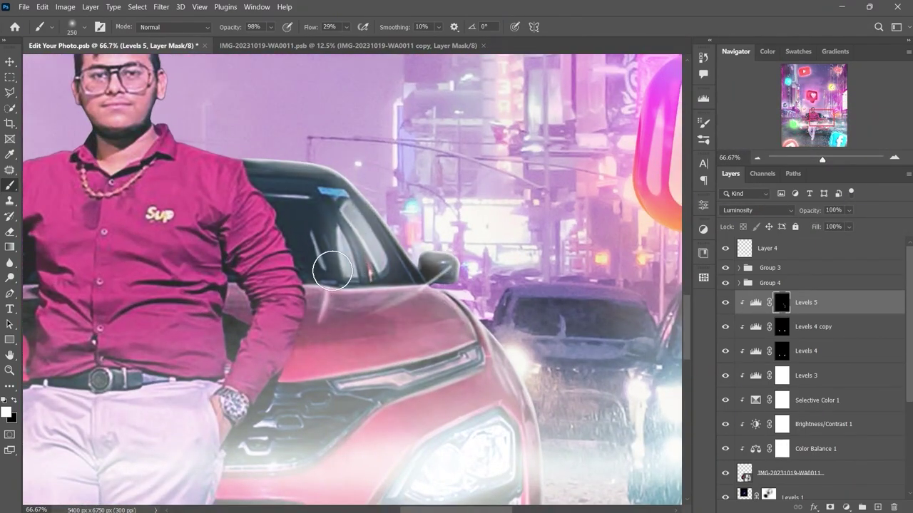
scroll(340, 234, down, 4)
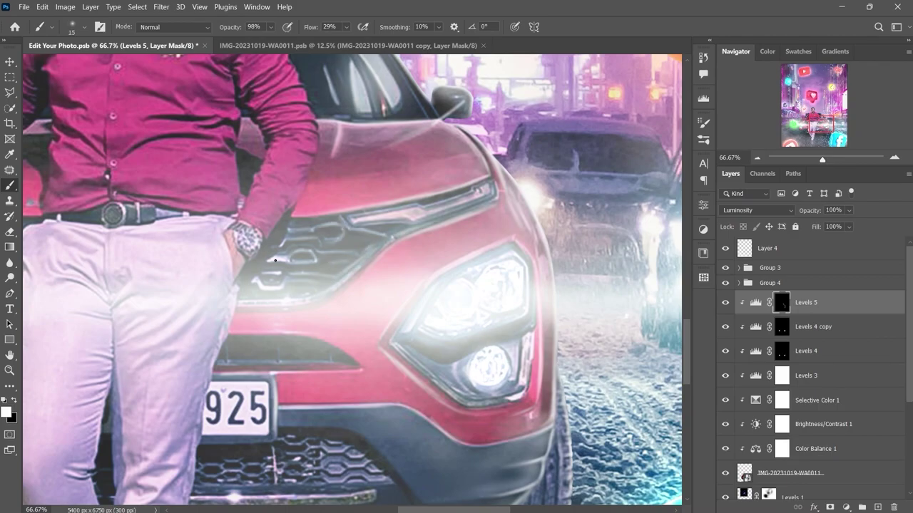
key(ctrl+0)
scroll(394, 234, up, 4)
key(bracketright)
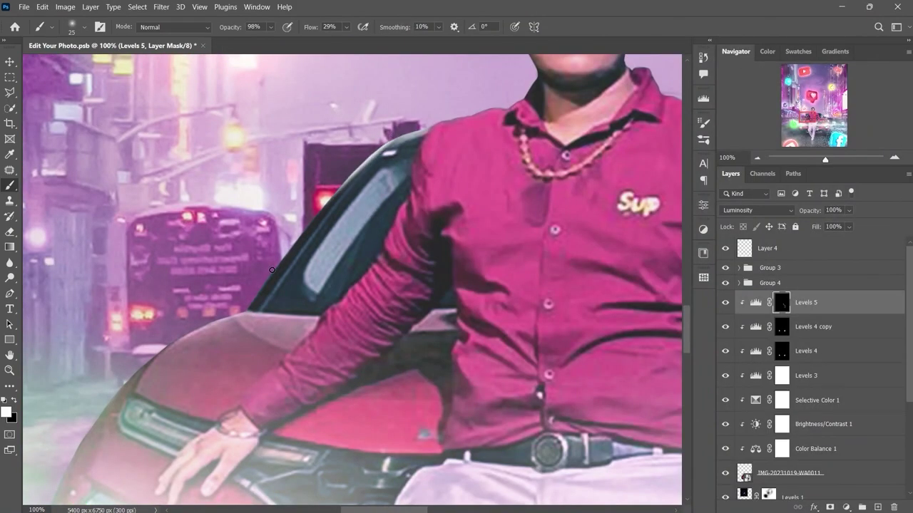
key(bracketright)
key(bracketright)
key(bracketright)
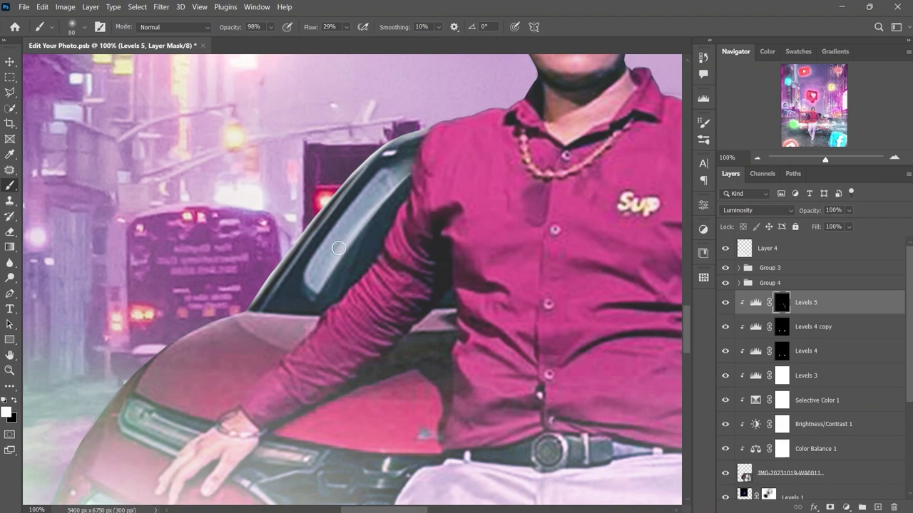
Step: Paint brightening along the car's window pillar and hood edge, down to 10-20 px brushes
drag(400, 153, 259, 302)
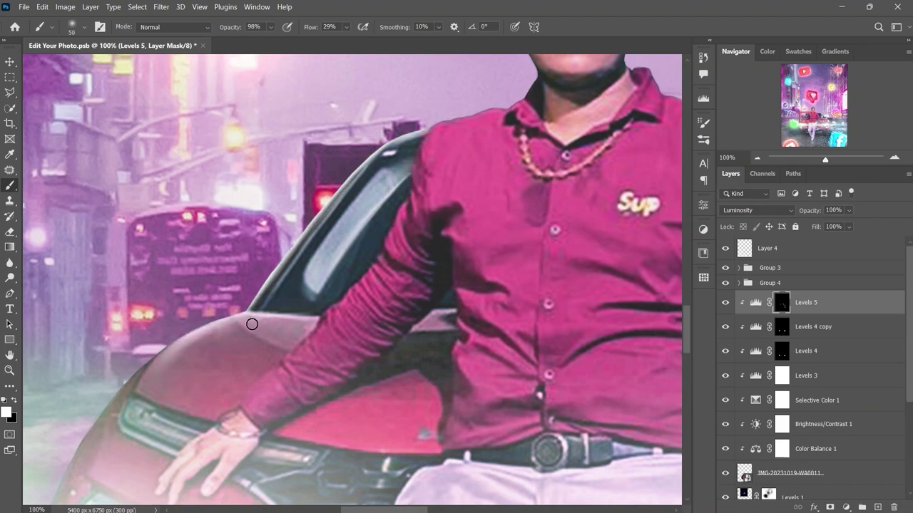
drag(325, 205, 156, 362)
key(bracketleft)
drag(207, 313, 271, 177)
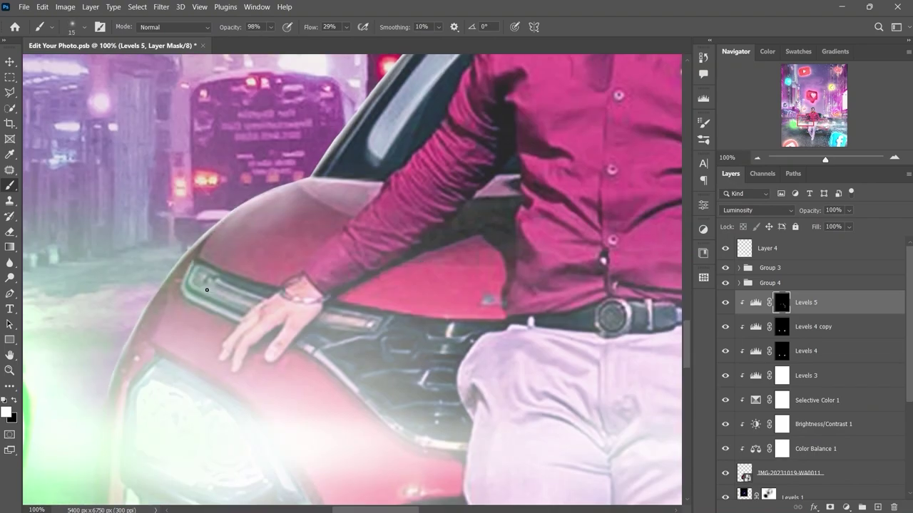
drag(204, 260, 399, 314)
key(bracketleft)
key(bracketleft)
key(bracketleft)
drag(150, 339, 200, 247)
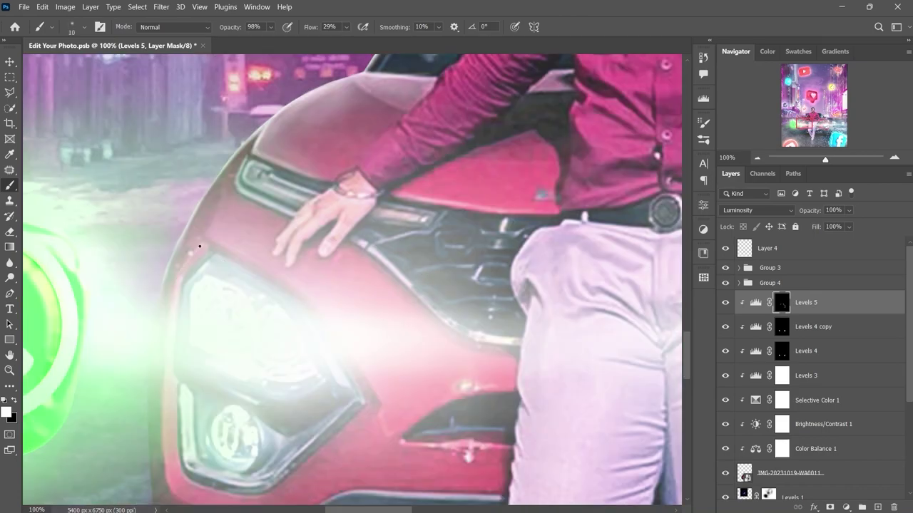
drag(243, 148, 218, 234)
key(bracketleft)
key(bracketleft)
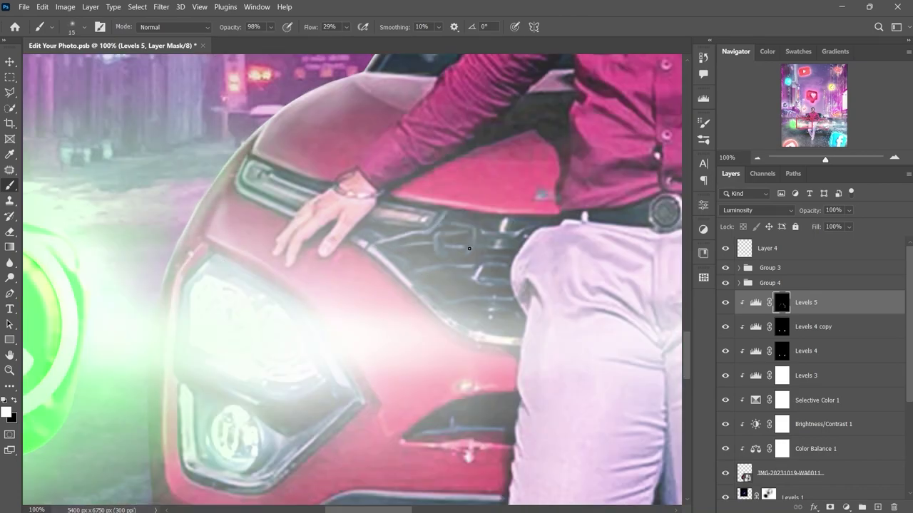
key(bracketright)
Step: Paint brightening along the bumper edges and around the grille, then zoom out
mouse_move(185, 442)
mouse_down()
mouse_move(221, 321)
mouse_move(240, 386)
mouse_up()
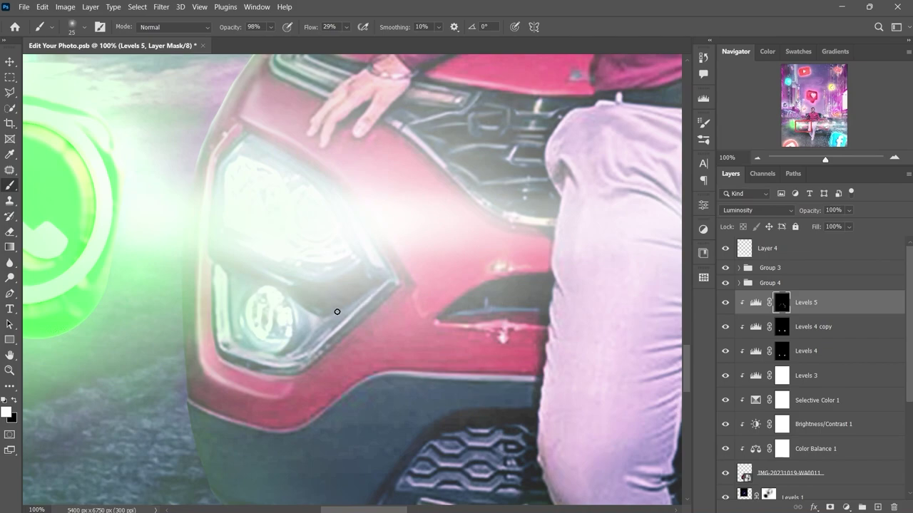
mouse_move(183, 381)
mouse_down()
mouse_move(195, 232)
mouse_move(509, 230)
mouse_up()
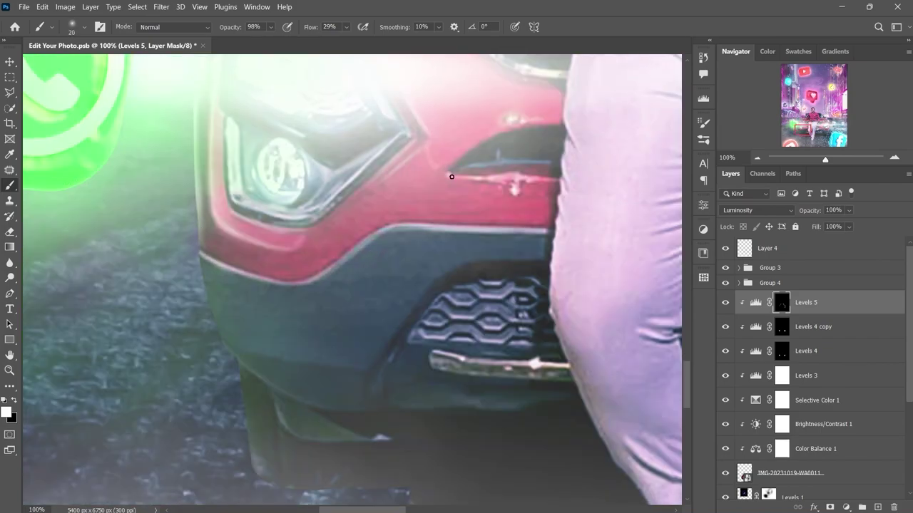
drag(449, 176, 559, 164)
key(bracketleft)
mouse_move(220, 280)
mouse_down()
mouse_move(207, 265)
mouse_move(307, 360)
mouse_up()
drag(540, 251, 459, 265)
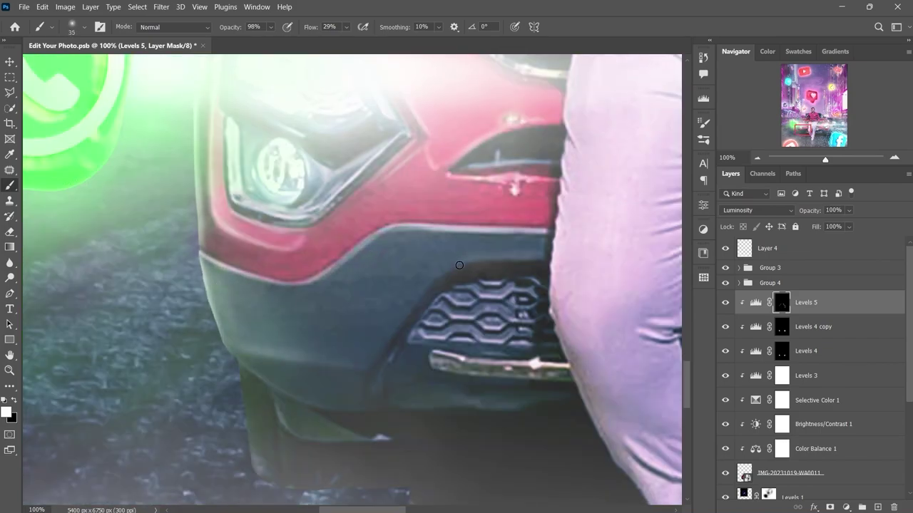
drag(204, 180, 244, 404)
key(bracketleft)
key(bracketleft)
key(bracketleft)
key(ctrl+minus)
key(ctrl+minus)
key(ctrl+minus)
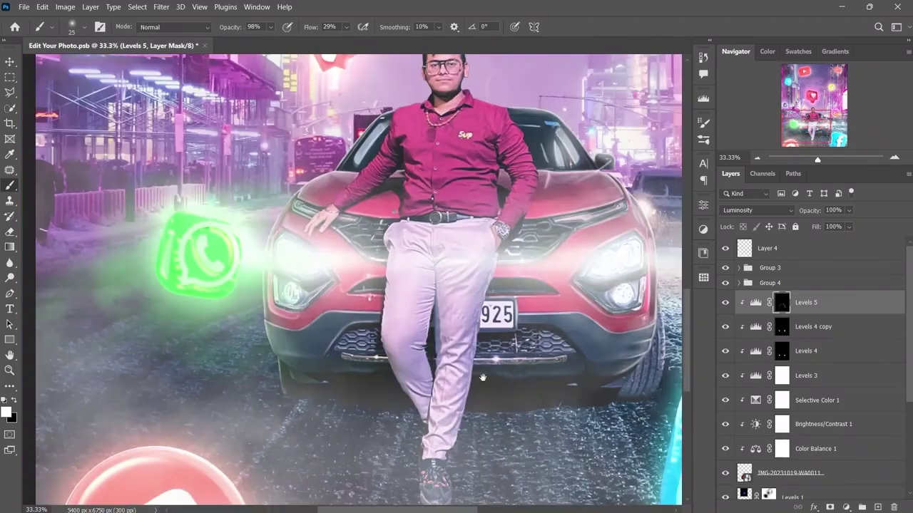
key(ctrl+minus)
Step: Pick the Soft Round brush, zoom to 100% on the face, and size it 9-15 px
key(ctrl+minus)
key(ctrl+minus)
key(ctrl+plus)
key(ctrl+plus)
key(ctrl+plus)
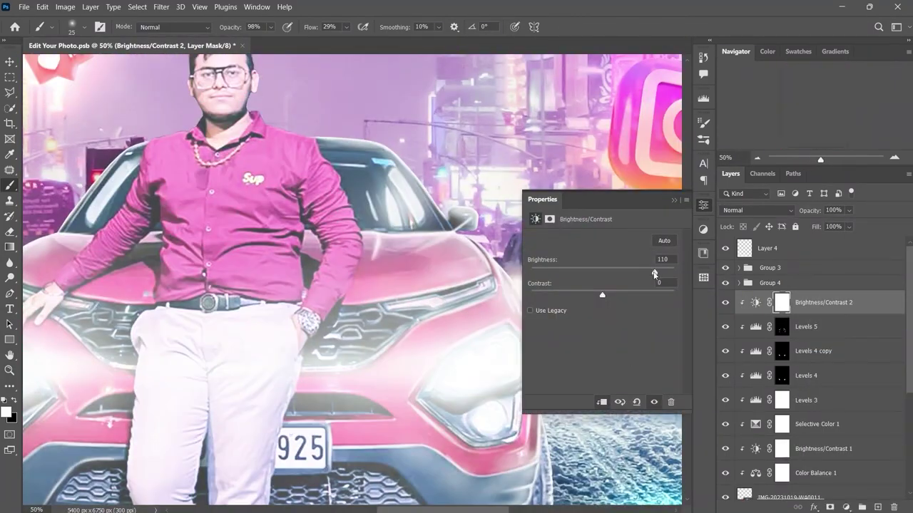
key(ctrl+minus)
key(ctrl+minus)
key(ctrl+minus)
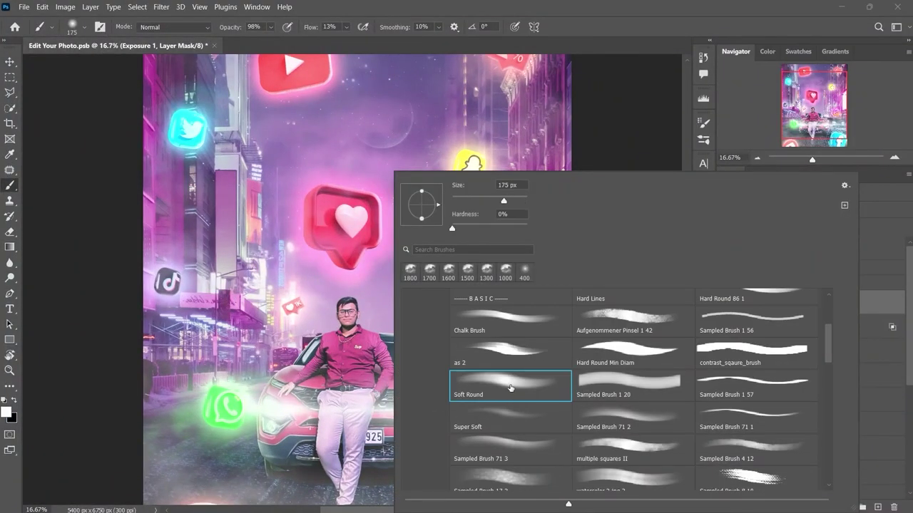
double_click(510, 388)
key(ctrl+plus)
key(ctrl+plus)
key(ctrl+plus)
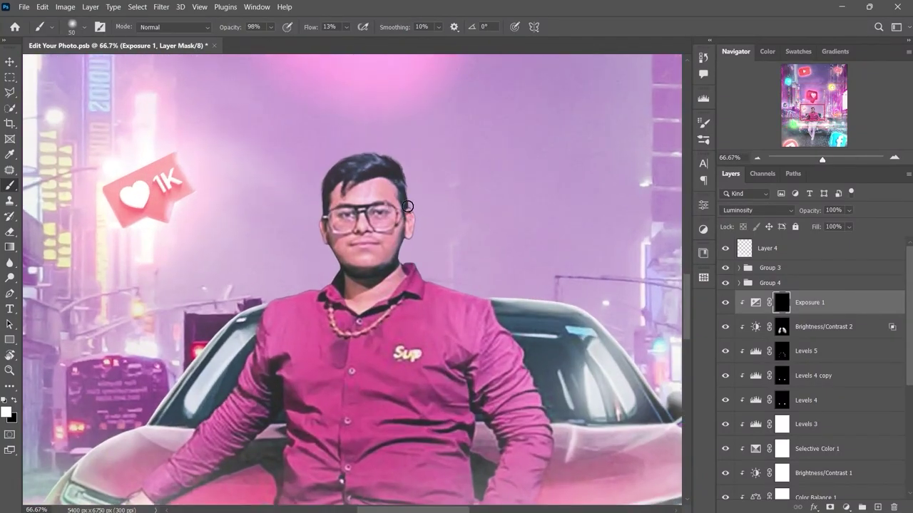
key(ctrl+plus)
key(bracketleft)
key(bracketleft)
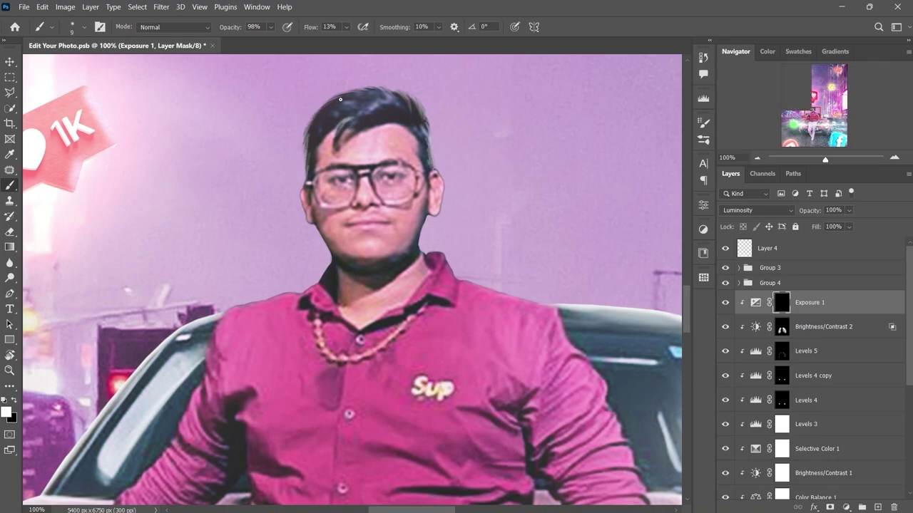
key(bracketright)
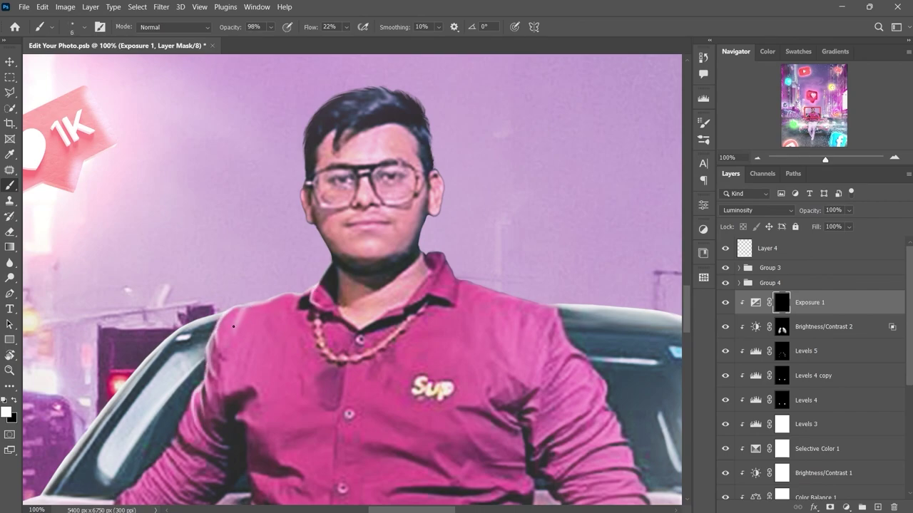
key(bracketright)
key(bracketright)
key(bracketright)
drag(408, 98, 413, 127)
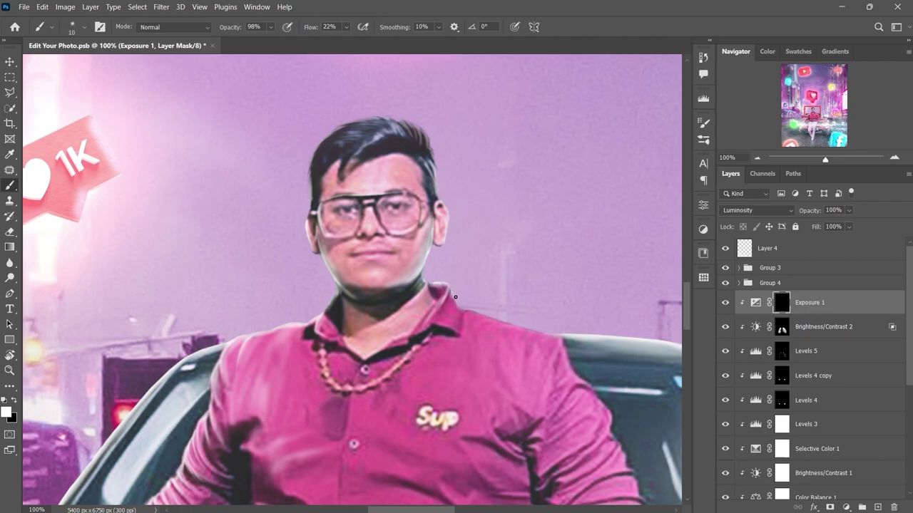
drag(432, 234, 385, 117)
key(bracketleft)
key(bracketleft)
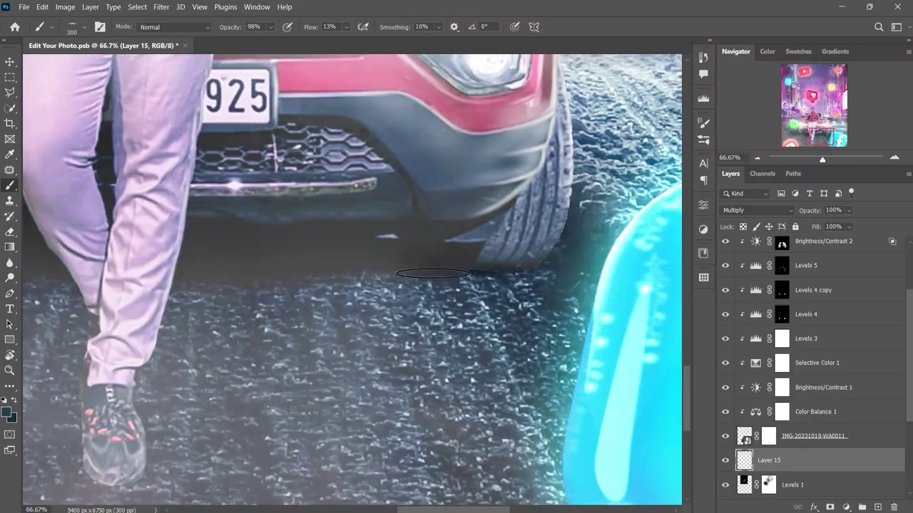
Step: Paint a soft dark shadow beneath the car beside the man's leg
key(bracketleft)
scroll(432, 273, down, 3)
scroll(432, 273, left, 3)
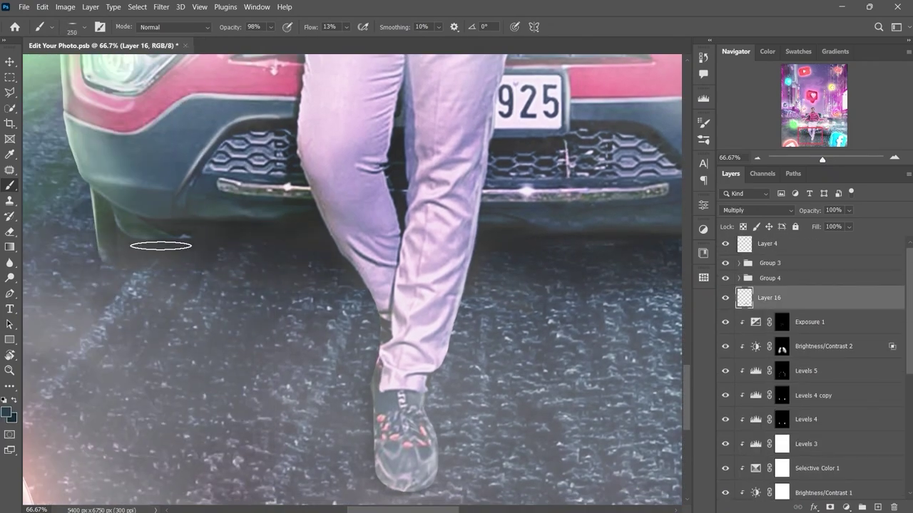
drag(159, 245, 400, 478)
scroll(349, 279, right, 3)
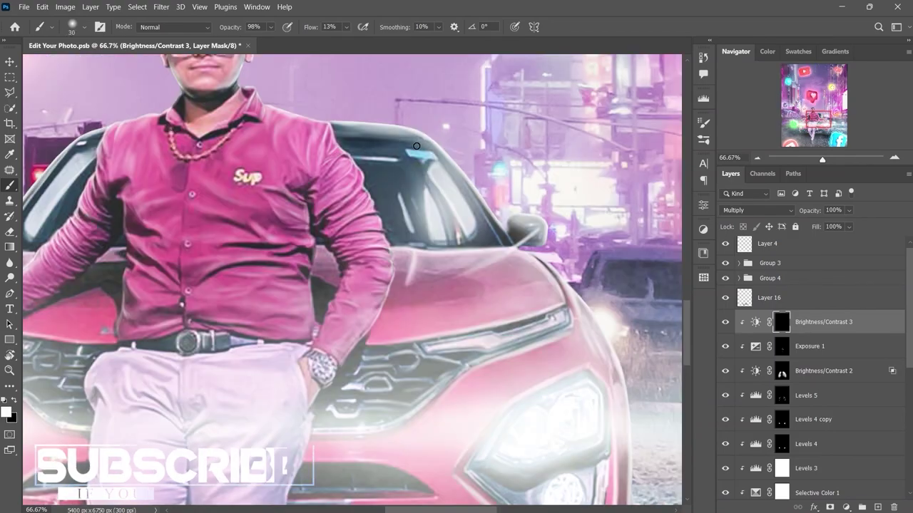
Step: Paint the Brightness/Contrast 3 mask over the car's hood, bumper, plate and headlight
key(bracketright)
mouse_move(461, 296)
mouse_down()
mouse_move(468, 291)
mouse_move(429, 377)
mouse_move(349, 161)
mouse_up()
key(bracketright)
mouse_move(214, 292)
mouse_down()
mouse_move(203, 335)
mouse_move(216, 304)
mouse_up()
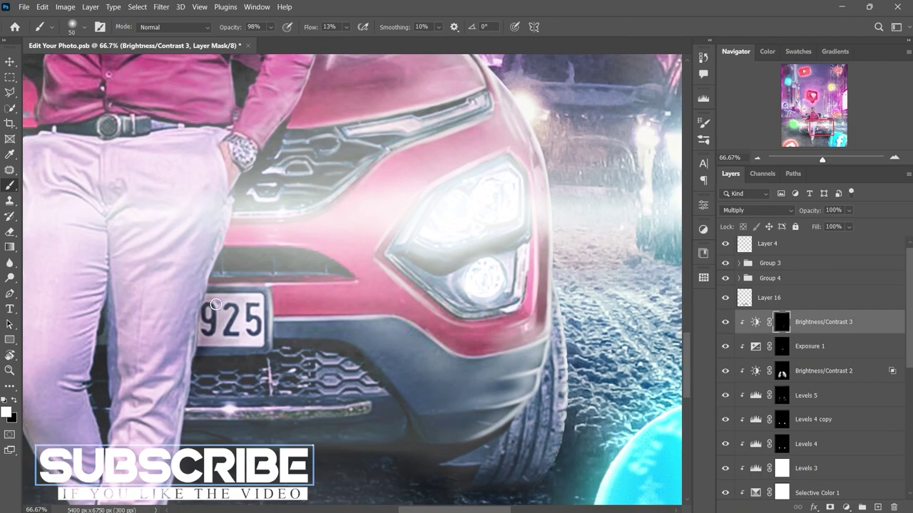
drag(208, 335, 499, 370)
key(bracketright)
key(bracketright)
key(bracketright)
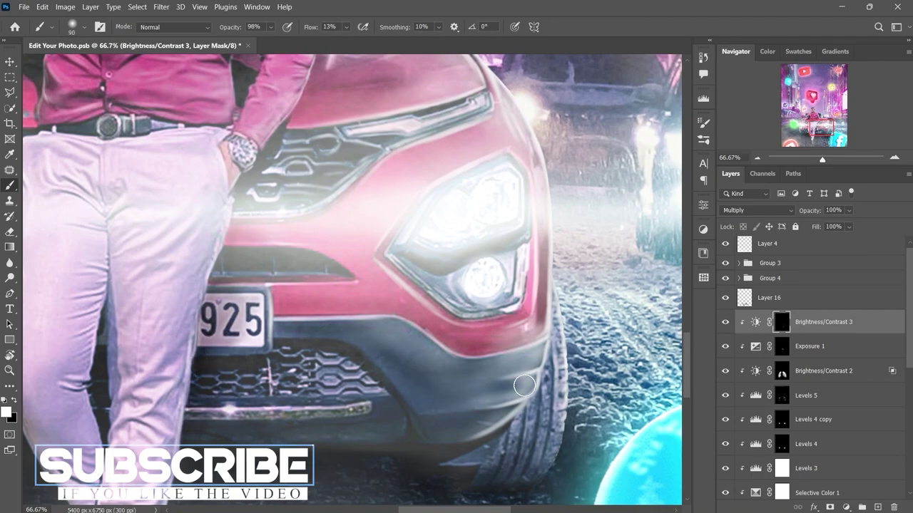
drag(471, 421, 402, 178)
Step: Paint the mask around the man's hand, belt, arm and forearm, resizing the brush
drag(106, 157, 252, 259)
drag(186, 206, 320, 300)
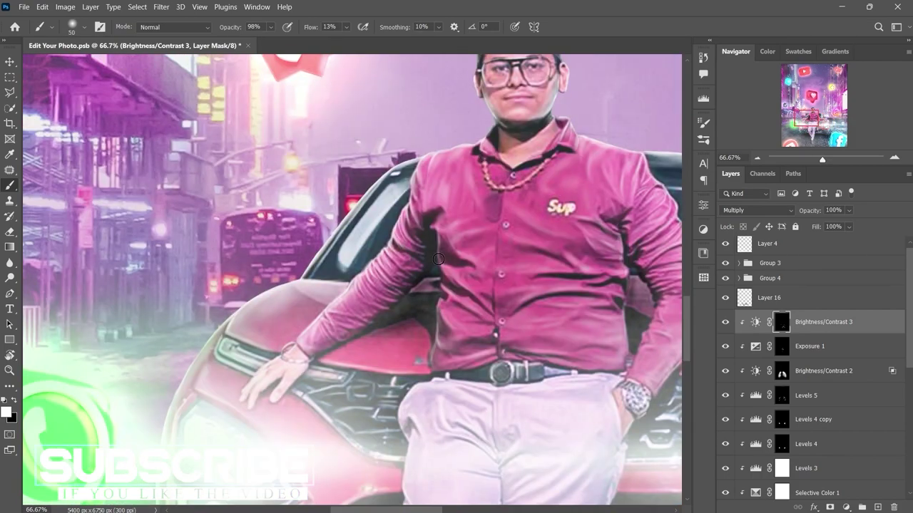
key(bracketleft)
mouse_move(399, 171)
mouse_down()
mouse_move(322, 302)
mouse_move(422, 372)
mouse_up()
scroll(422, 372, down, 3)
drag(230, 392, 271, 463)
scroll(271, 464, down, 2)
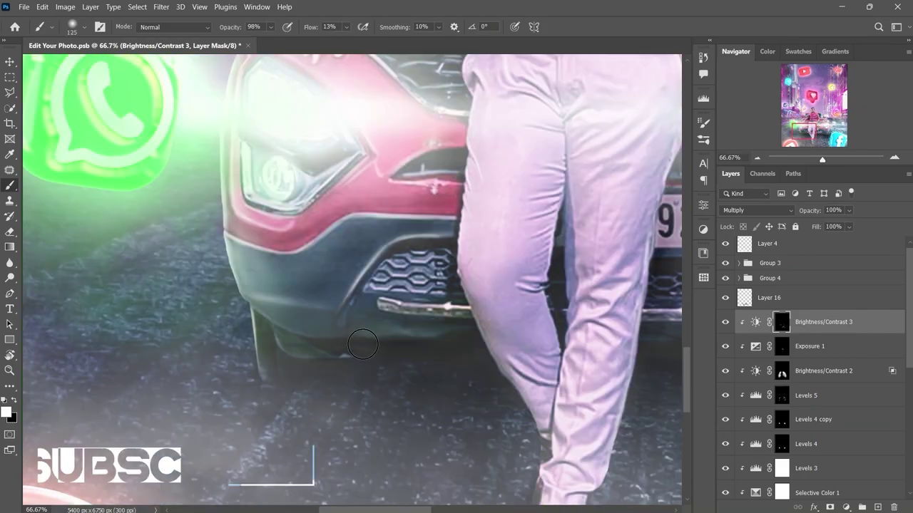
scroll(326, 347, up, 4)
key(bracketright)
scroll(301, 307, up, 2)
key(bracketleft)
key(bracketleft)
key(bracketleft)
drag(385, 260, 314, 328)
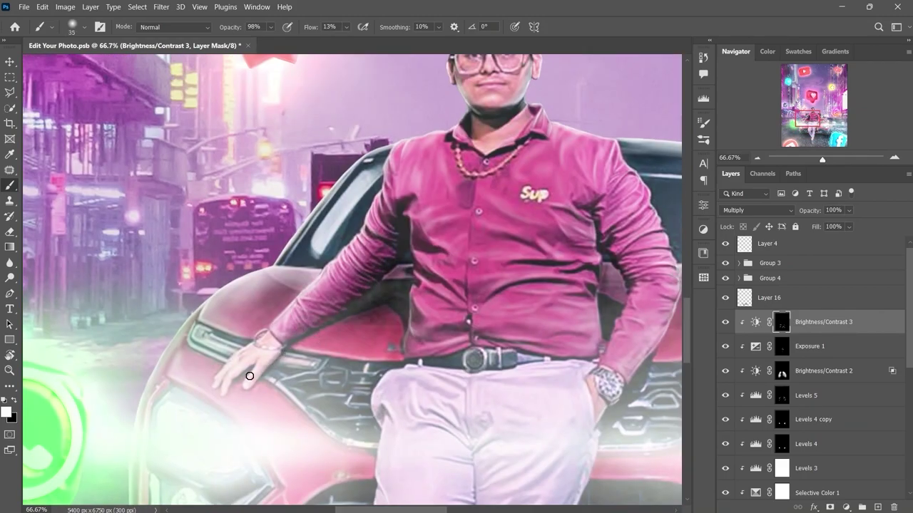
key(bracketright)
key(bracketright)
key(bracketright)
scroll(372, 219, up, 4)
scroll(372, 219, right, 3)
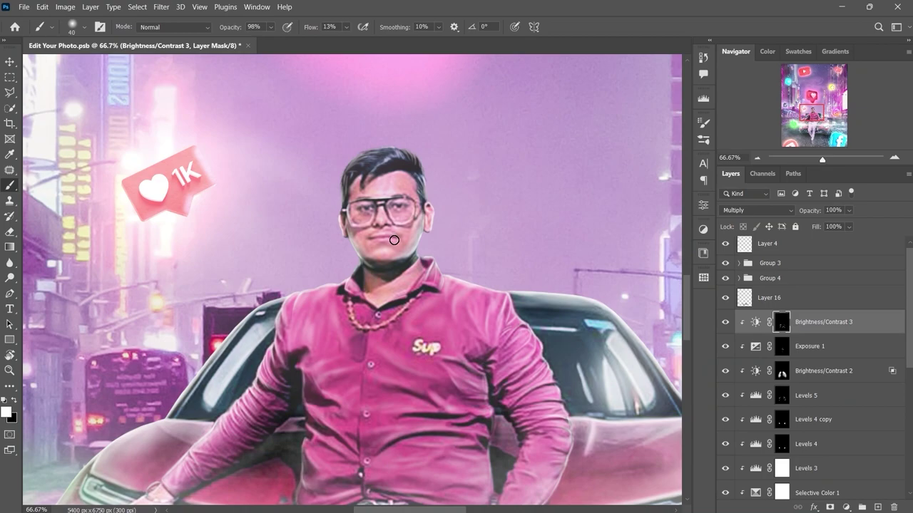
Step: Zoom in on the man and paint the adjustment down his shirt and trousers
key(x)
key(ctrl+plus)
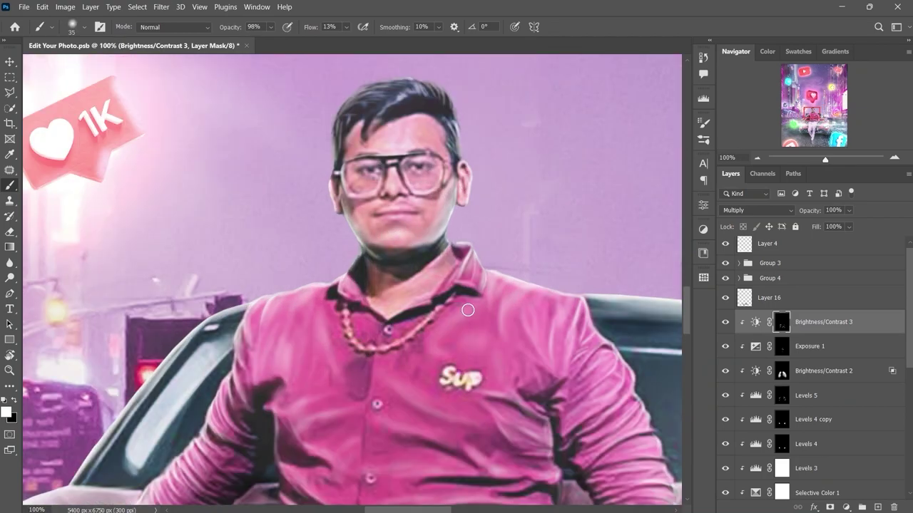
scroll(467, 310, down, 4)
key(bracketright)
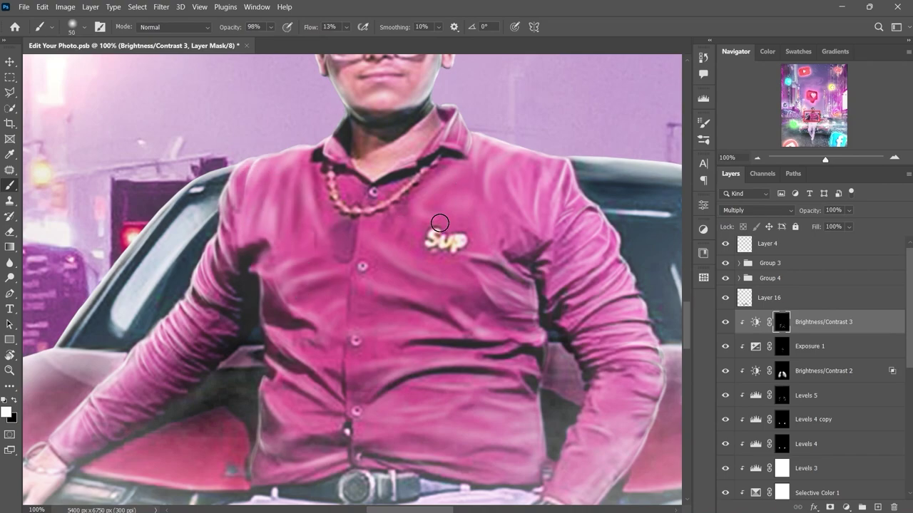
key(bracketleft)
key(bracketleft)
key(bracketleft)
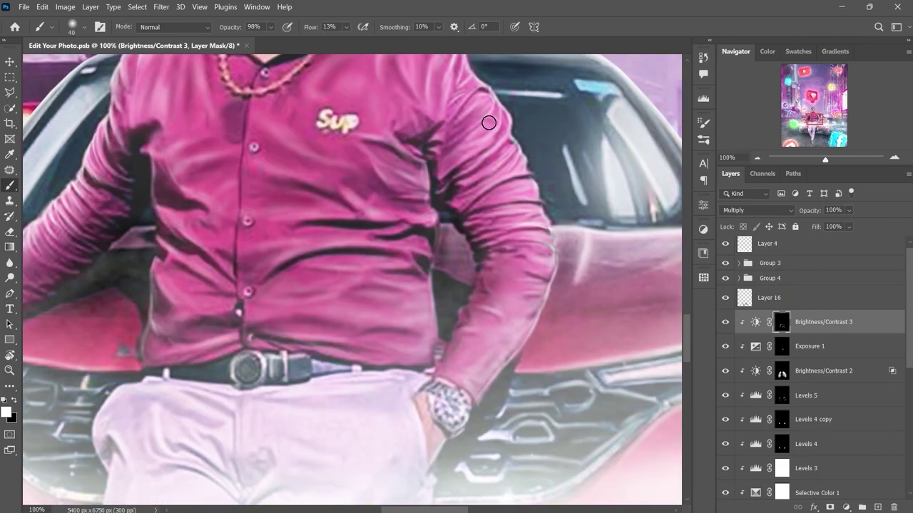
key(bracketleft)
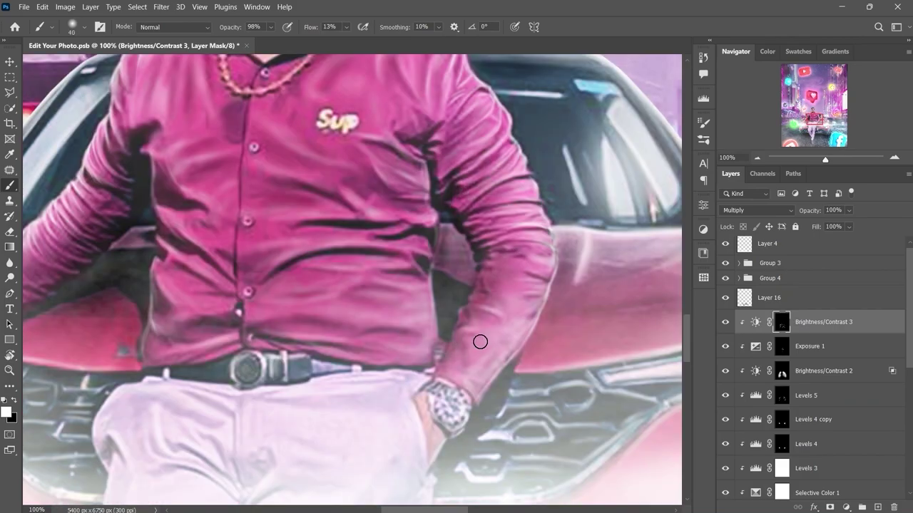
scroll(478, 343, down, 3)
scroll(413, 330, down, 1)
key(bracketright)
key(bracketright)
key(bracketright)
scroll(406, 350, left, 3)
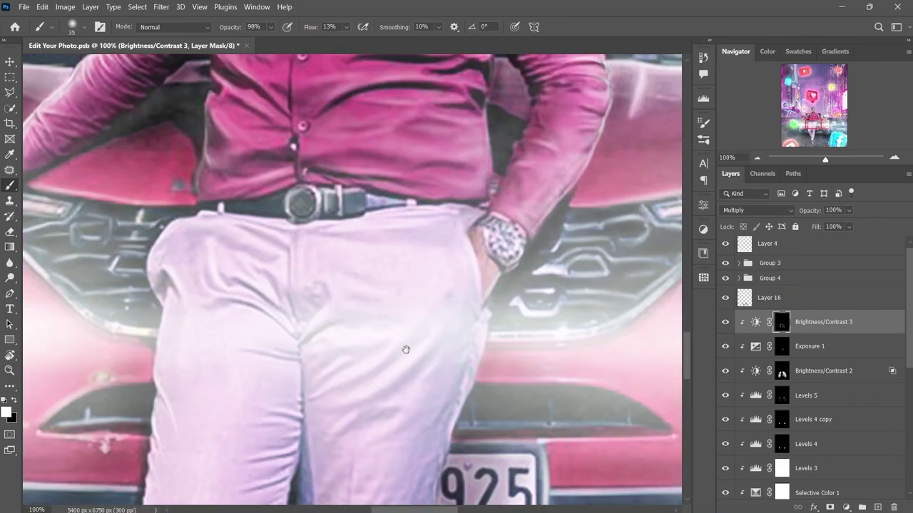
scroll(316, 243, left, 1)
scroll(428, 370, down, 2)
scroll(442, 337, down, 1)
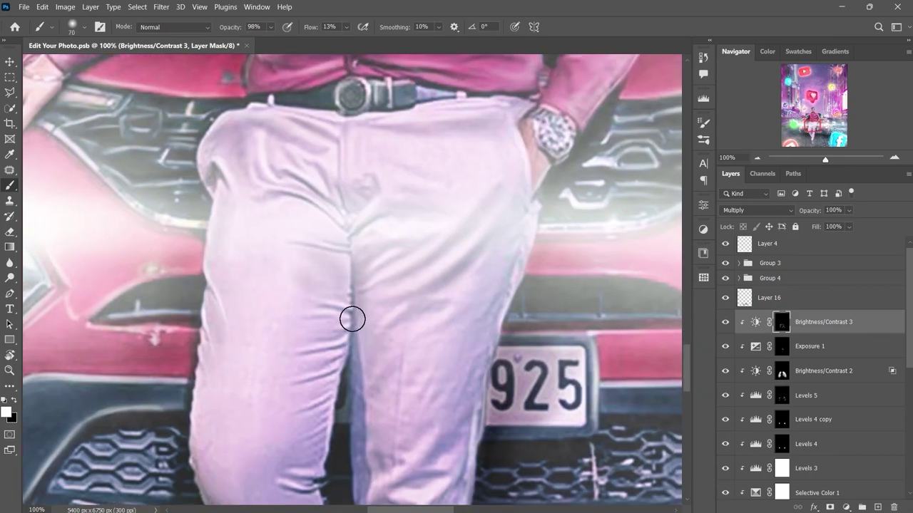
key(bracketright)
scroll(308, 360, down, 4)
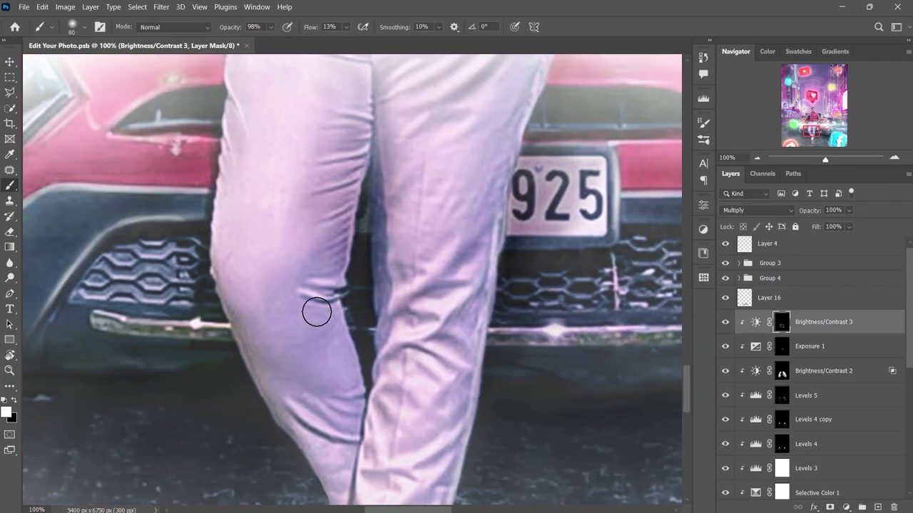
scroll(316, 309, up, 2)
scroll(367, 285, down, 3)
key(bracketright)
key(bracketright)
key(bracketright)
scroll(366, 321, down, 3)
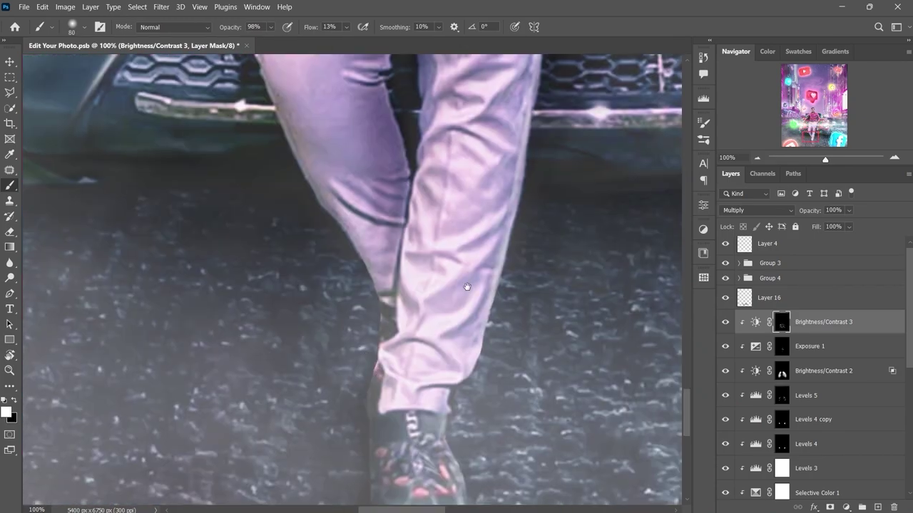
Step: Paint fine strokes over the shoe details with a smaller brush, then zoom out to the whole poster
key(bracketleft)
key(bracketleft)
key(bracketleft)
scroll(371, 342, up, 3)
scroll(374, 370, down, 3)
scroll(378, 410, down, 3)
key(bracketleft)
key(bracketleft)
key(bracketleft)
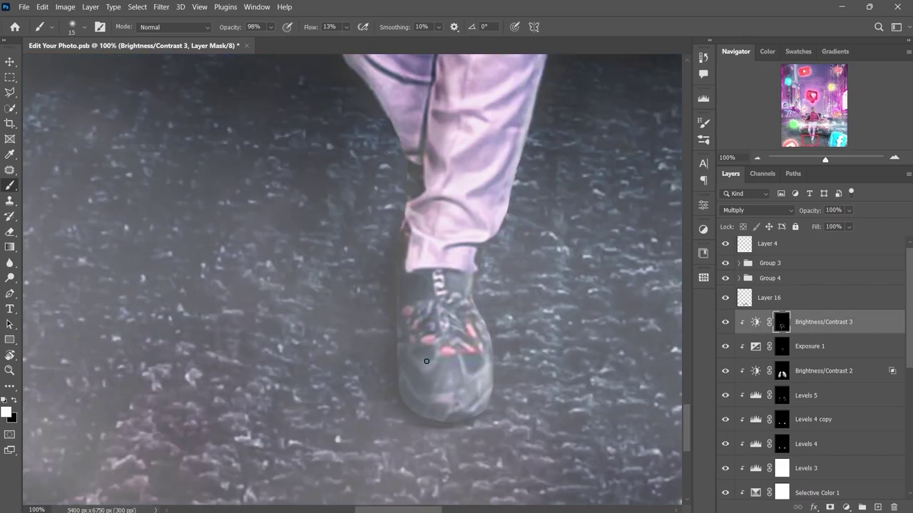
scroll(400, 392, up, 3)
scroll(371, 407, up, 5)
scroll(342, 349, up, 6)
key(bracketright)
key(bracketright)
key(bracketright)
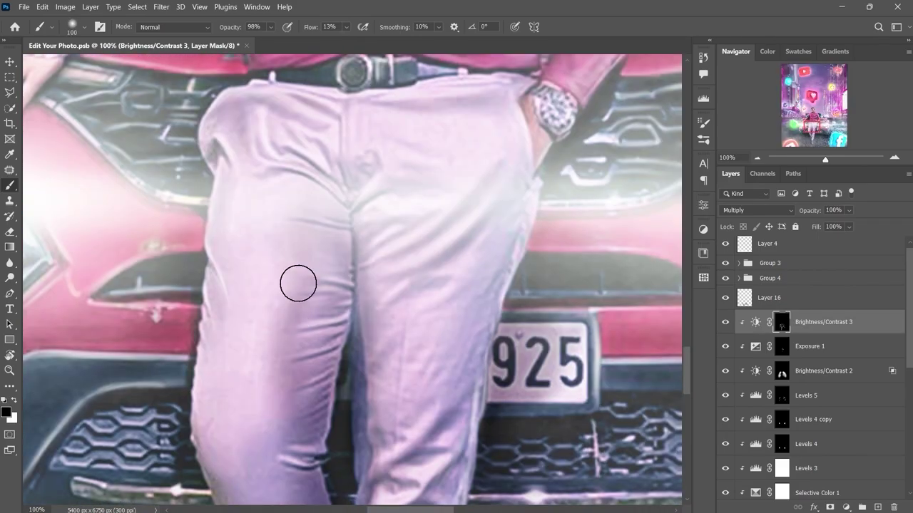
key(bracketright)
key(bracketright)
key(bracketright)
key(ctrl+minus)
key(ctrl+minus)
key(ctrl+minus)
key(ctrl+minus)
key(ctrl+minus)
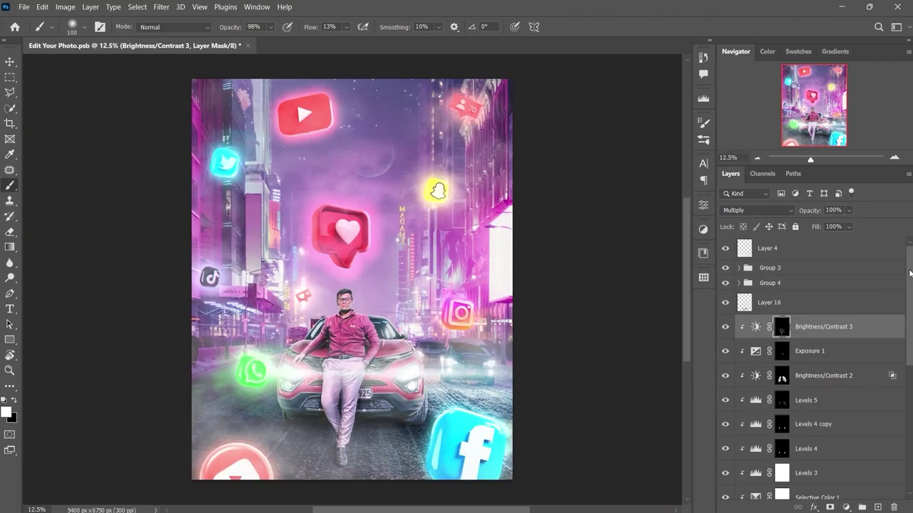
Step: Group the upper layers into Group 5, hide them, and stamp visible above Levels 1
click(770, 283)
key(ctrl+g)
drag(725, 248, 725, 283)
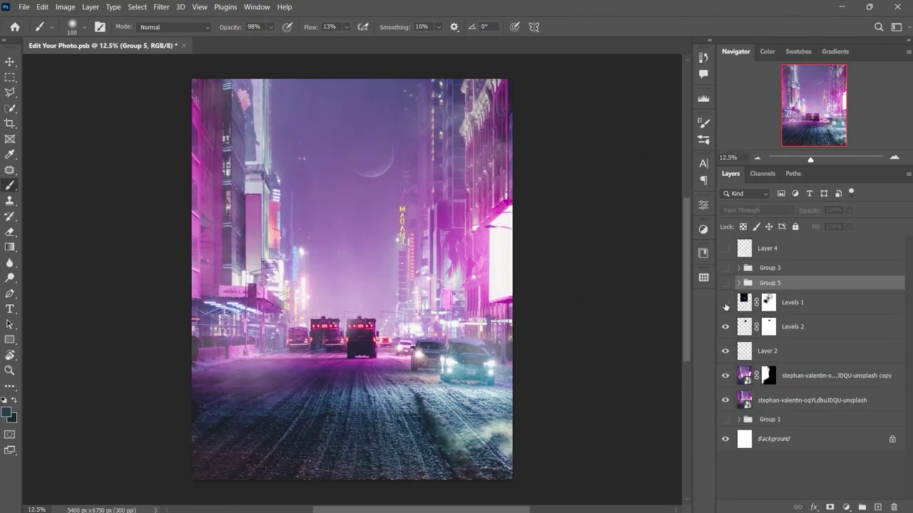
click(745, 303)
key(ctrl+shift+alt+e)
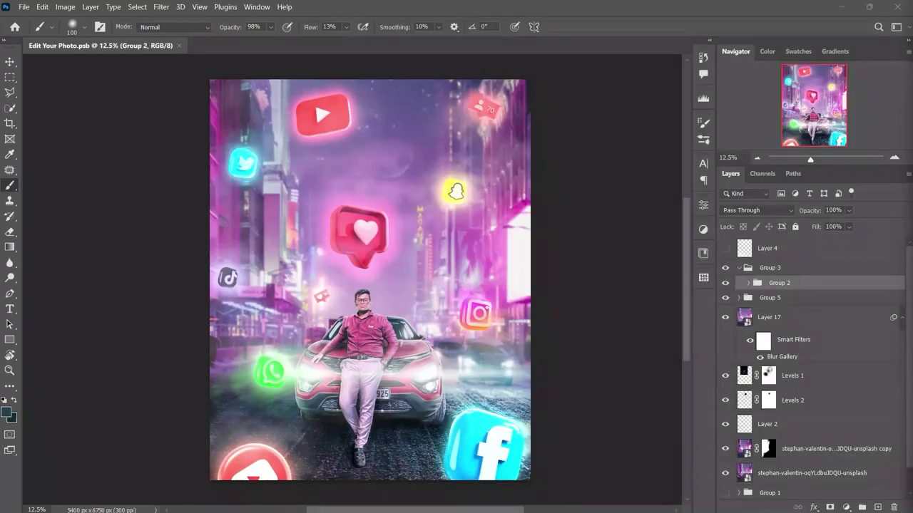
Step: Rotate the Night_sky image to fill the canvas and darken it with a Levels layer, black input 221
drag(553, 292, 490, 430)
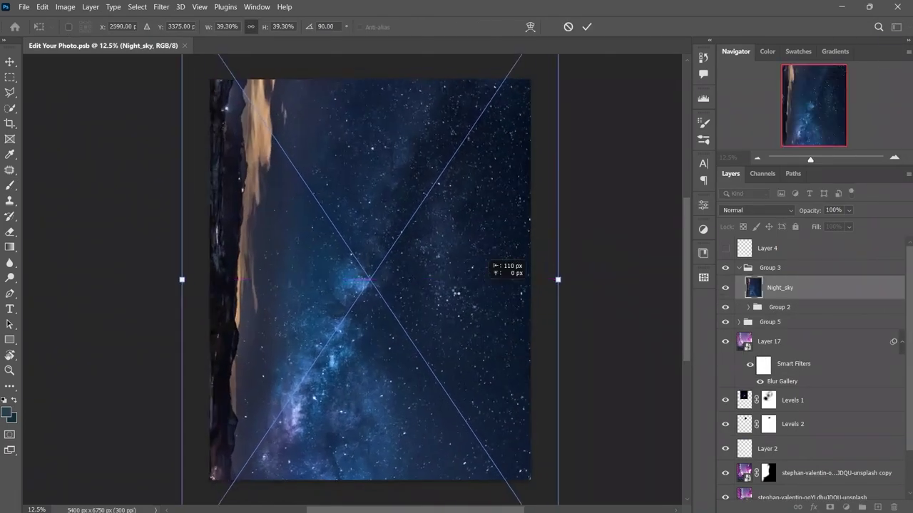
click(849, 350)
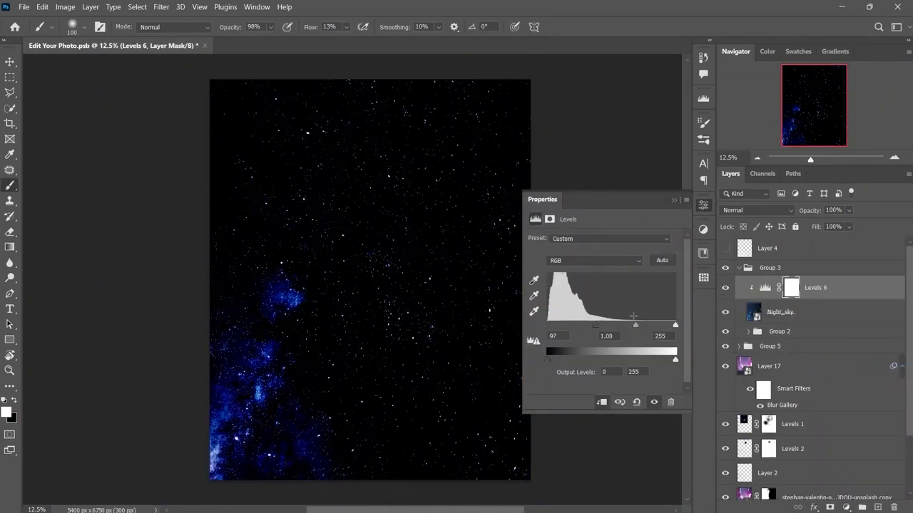
drag(675, 325, 664, 328)
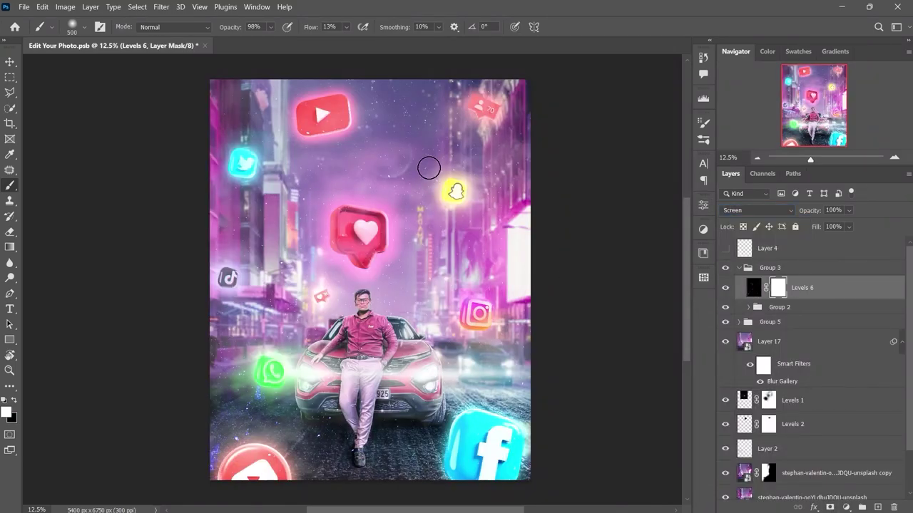
Step: Paint the starfield in through its mask across the upper poster with a smaller, higher-flow brush
key(bracketleft)
key(bracketleft)
key(bracketleft)
key(ctrl+plus)
key(shift+2)
key(shift+7)
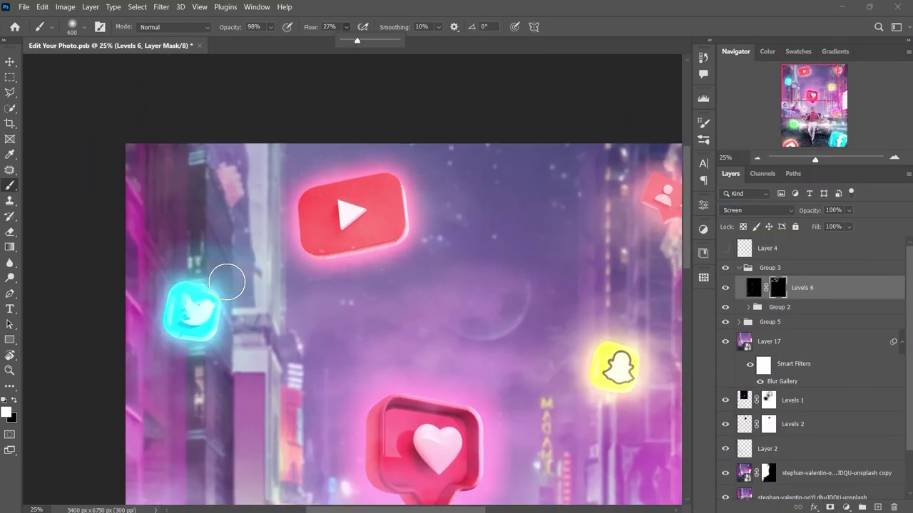
scroll(520, 277, right, 3)
scroll(269, 219, down, 3)
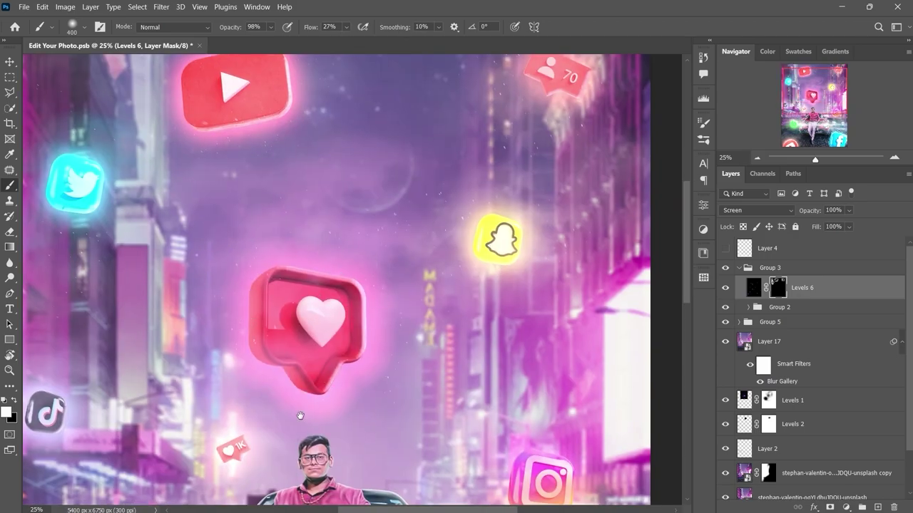
scroll(300, 416, down, 3)
scroll(300, 415, left, 1)
scroll(195, 340, down, 4)
scroll(196, 340, left, 2)
scroll(184, 445, down, 3)
scroll(184, 445, left, 1)
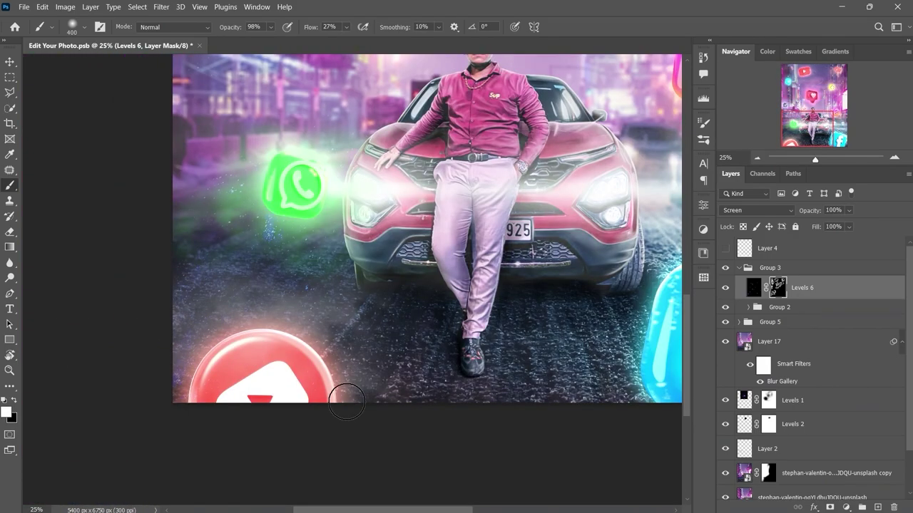
scroll(285, 321, right, 5)
scroll(323, 188, up, 3)
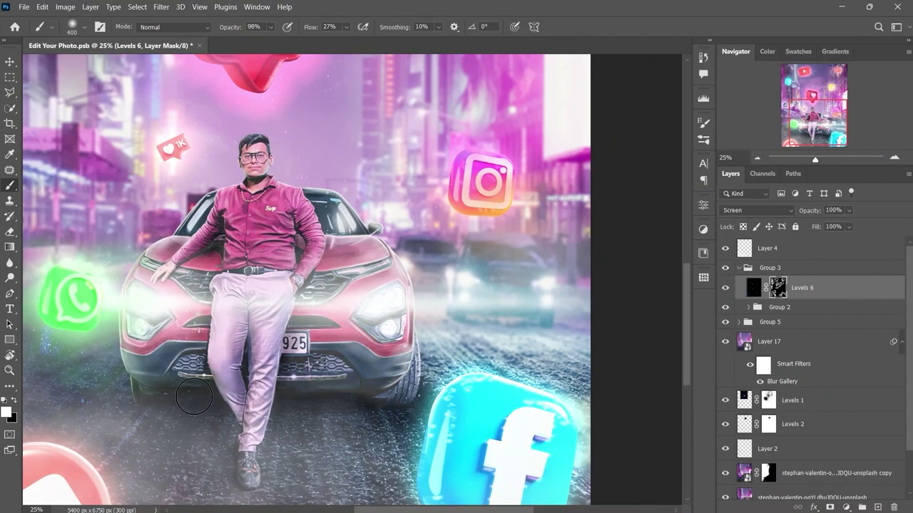
scroll(194, 397, up, 3)
scroll(417, 352, up, 3)
scroll(475, 190, up, 5)
key(ctrl+minus)
key(ctrl+minus)
key(ctrl+minus)
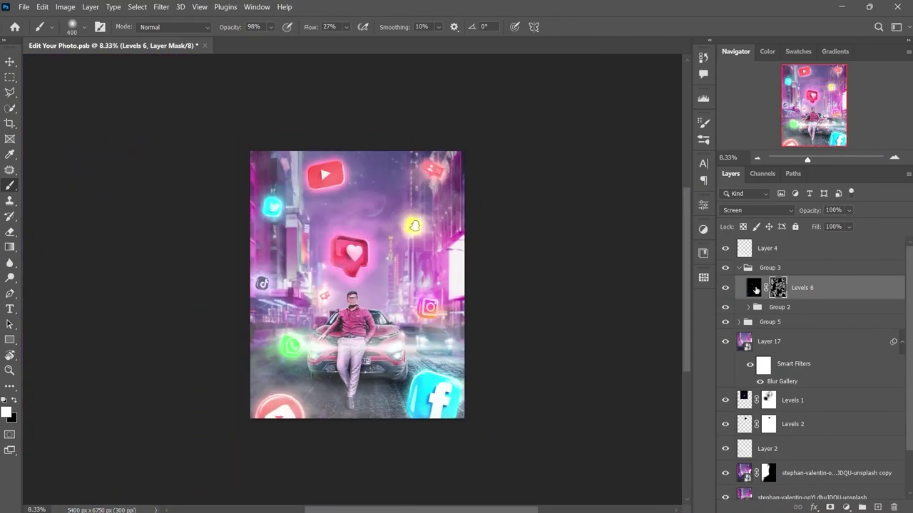
Step: Open the Gaussian Blur settings and close them without applying
key(ctrl+alt+f)
click(799, 167)
scroll(362, 218, up, 3)
scroll(359, 244, down, 2)
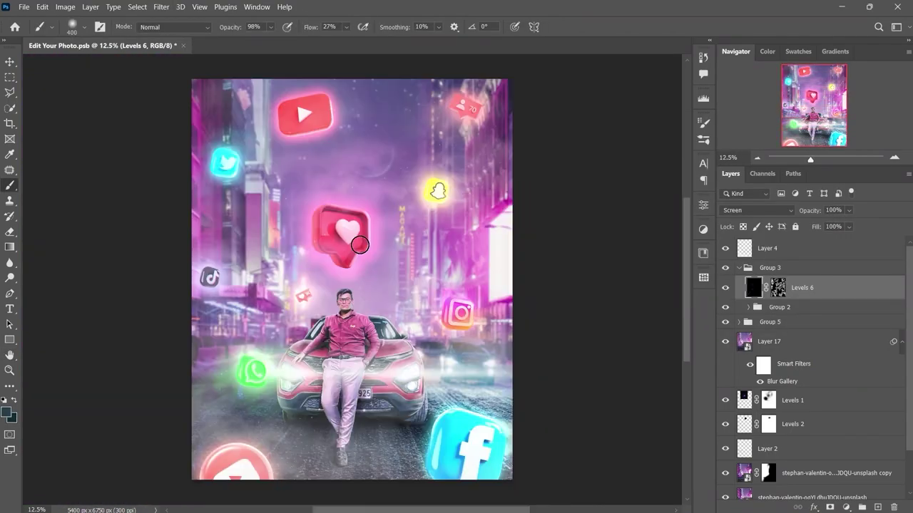
Step: Group the first two social icons each with its glow layer
key(v)
click(787, 385)
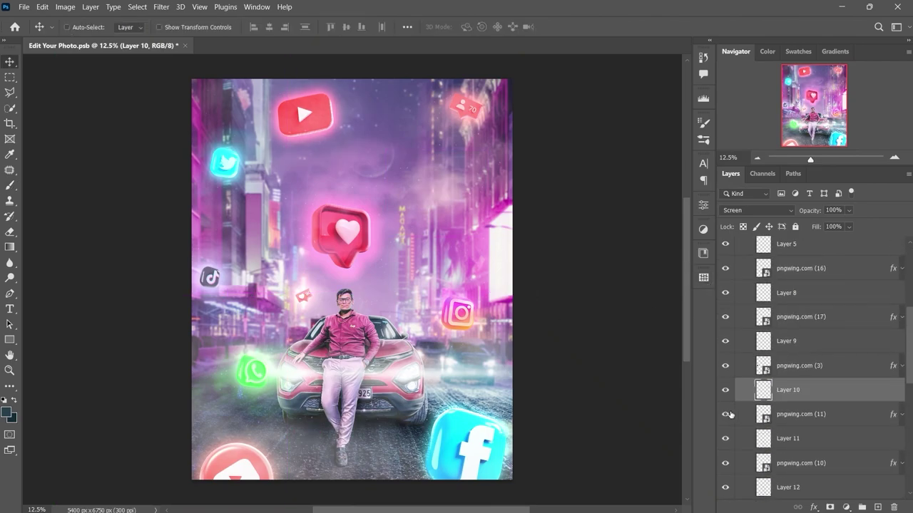
click(785, 244)
shift+click(800, 268)
key(ctrl+g)
click(798, 409)
shift+click(798, 474)
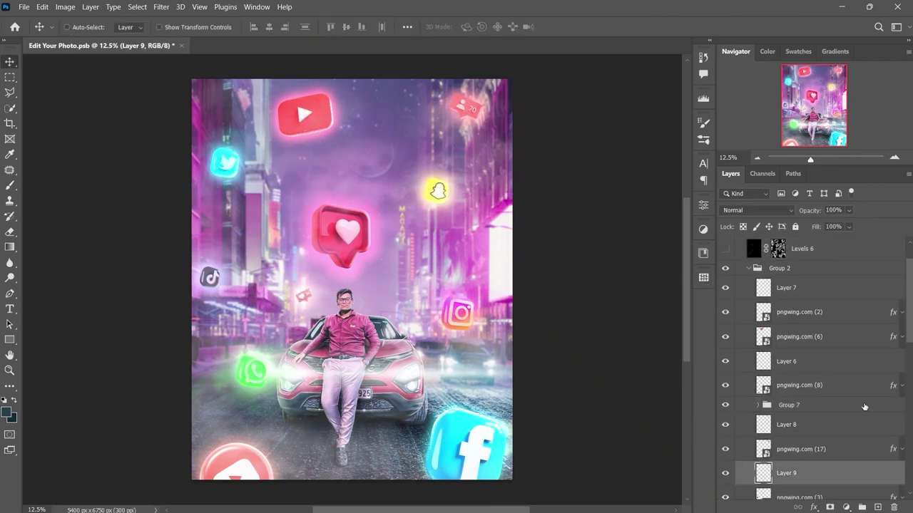
key(ctrl+g)
Step: Group the remaining two icon-and-glow pairs into their own groups
scroll(813, 356, up, 5)
click(788, 321)
shift+click(788, 342)
key(ctrl+g)
click(788, 361)
key(ctrl+g)
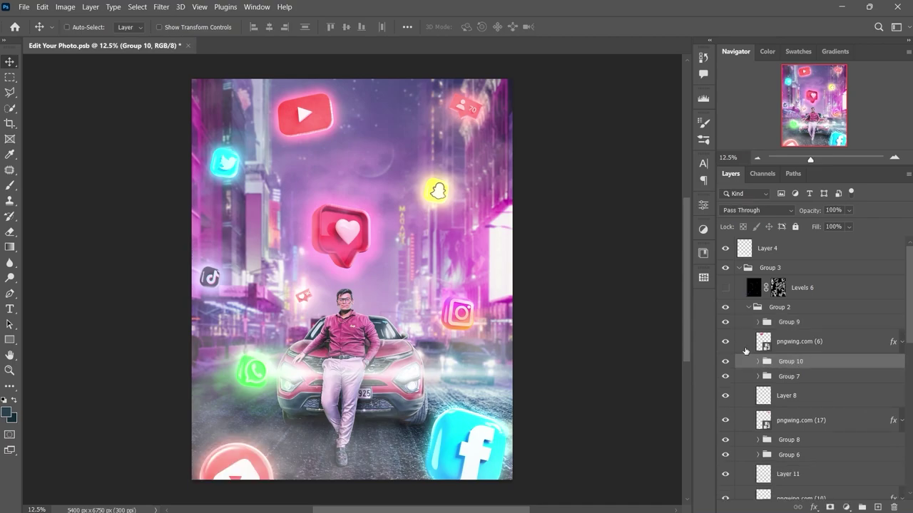
Step: Expand Group 9 and check its layers, ending on the pngwing.com (2) icon layer
click(725, 322)
click(757, 321)
click(790, 322)
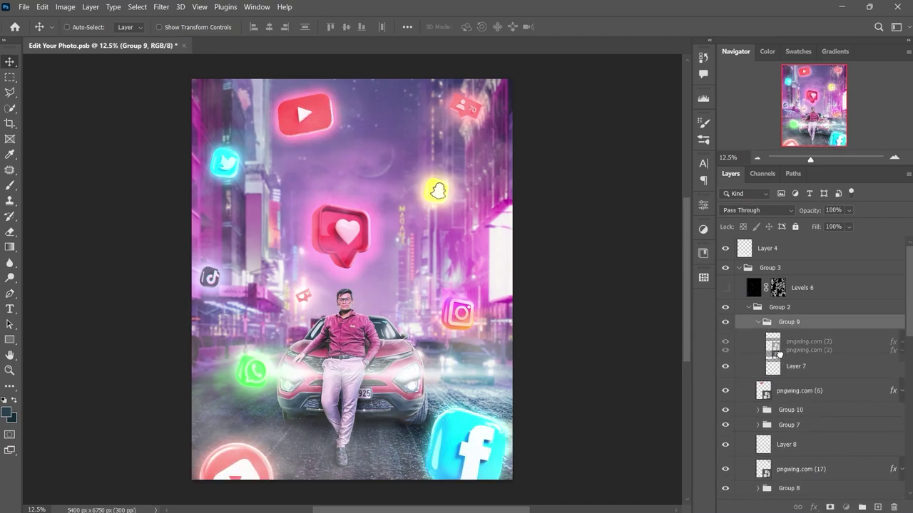
click(786, 342)
click(798, 366)
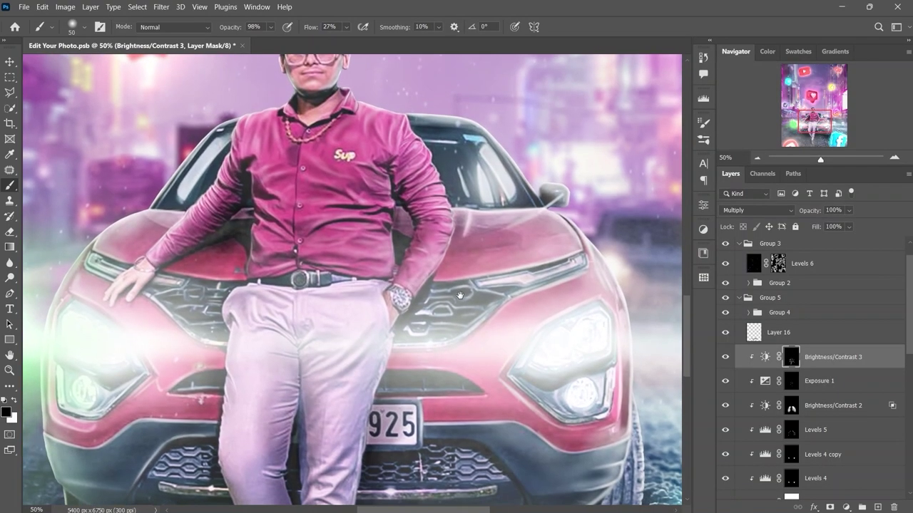
Step: Reveal the adjustment over the legs and shoes with a white brush at lowered flow
drag(320, 511, 366, 316)
key(x)
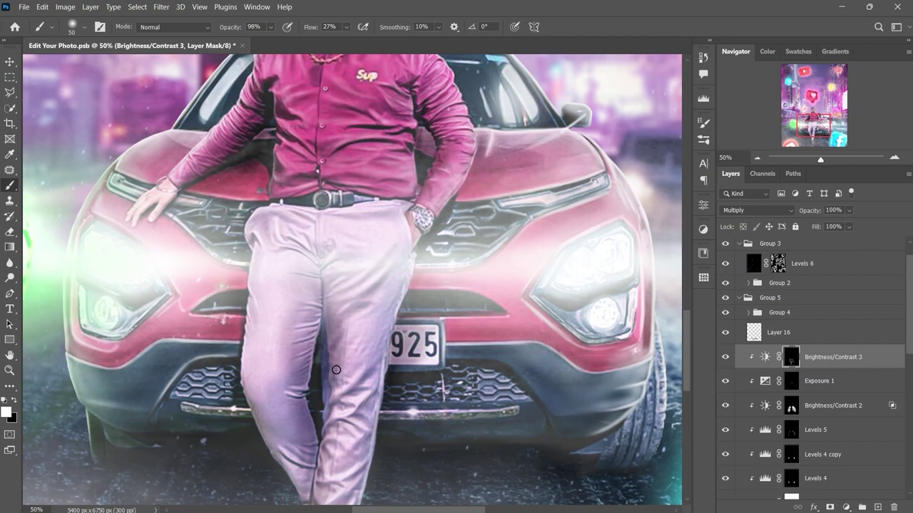
drag(329, 345, 333, 195)
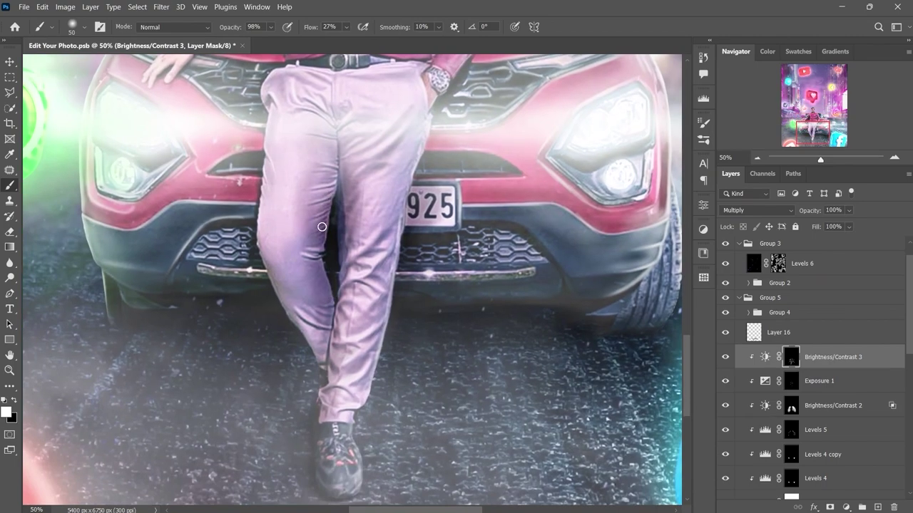
key(bracketright)
key(bracketright)
key(bracketright)
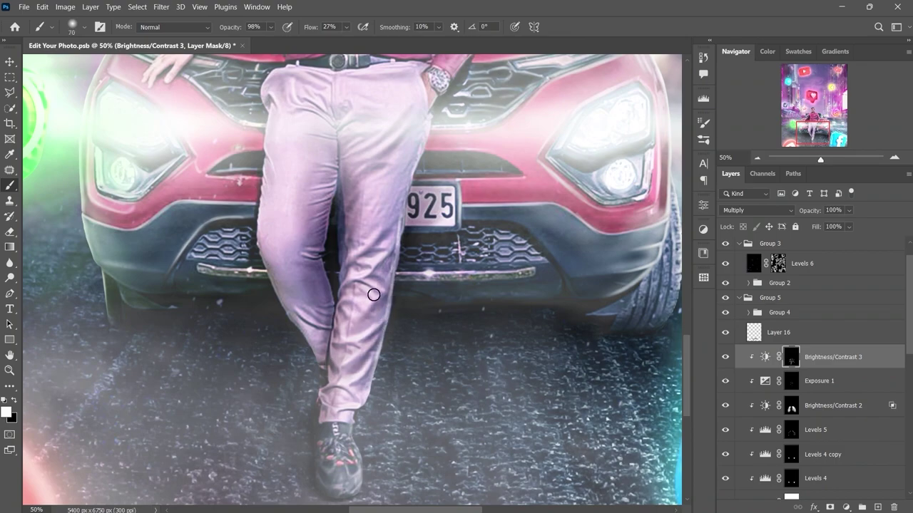
drag(383, 440, 407, 310)
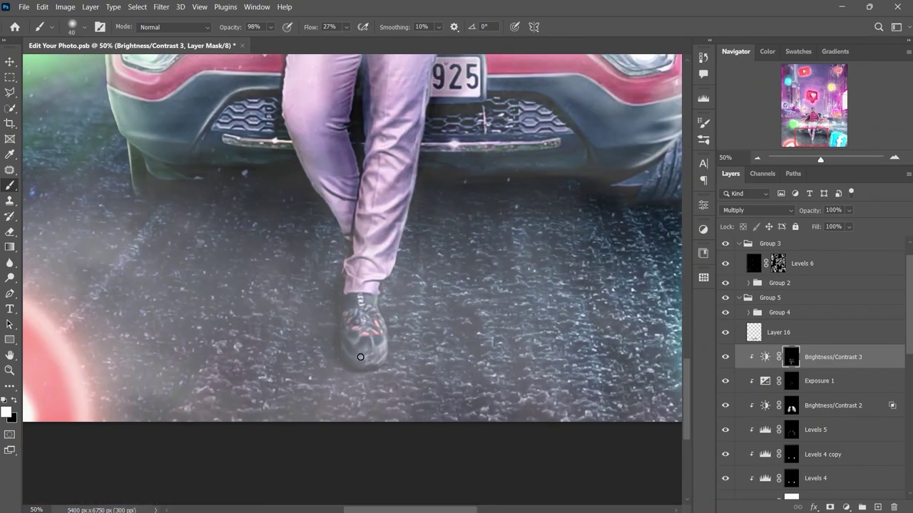
scroll(363, 332, down, 3)
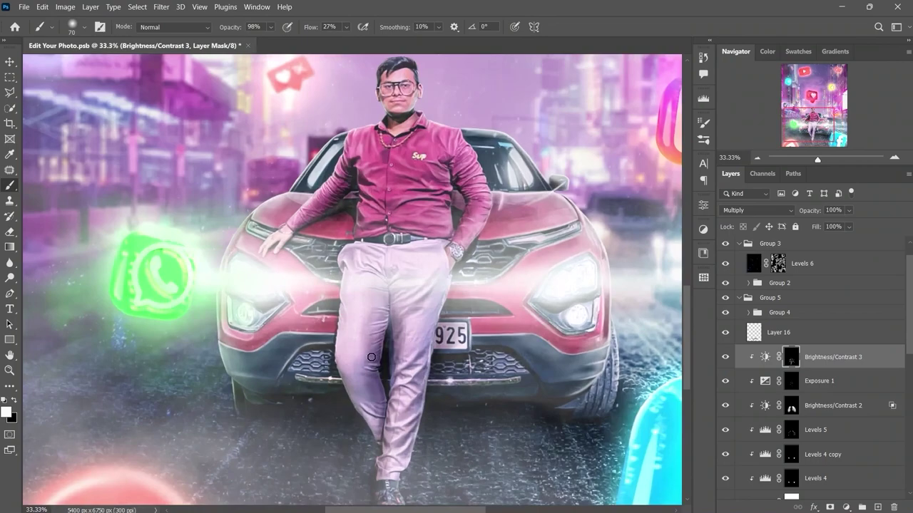
key(bracketleft)
key(bracketleft)
key(bracketleft)
key(shift+1)
key(shift+9)
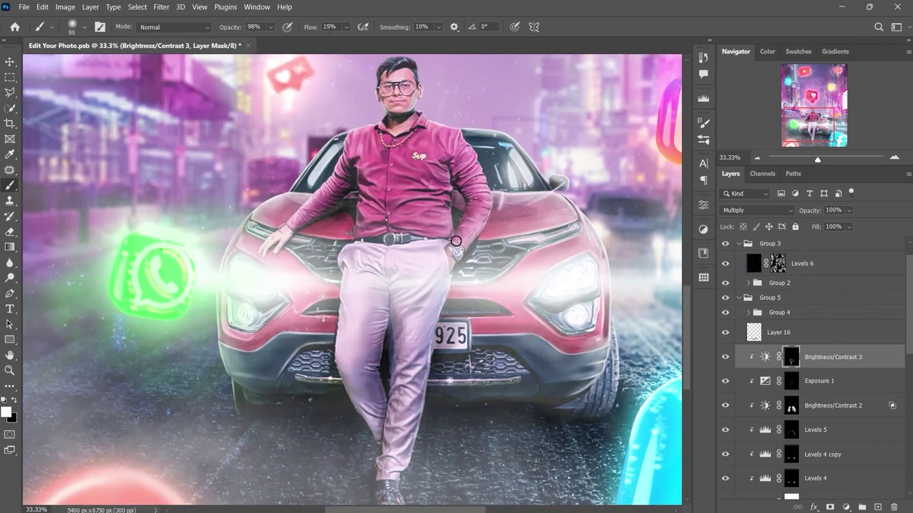
Step: Paint subtle low-flow strokes over the face up close, then fit the image on screen
key(ctrl+plus)
key(ctrl+plus)
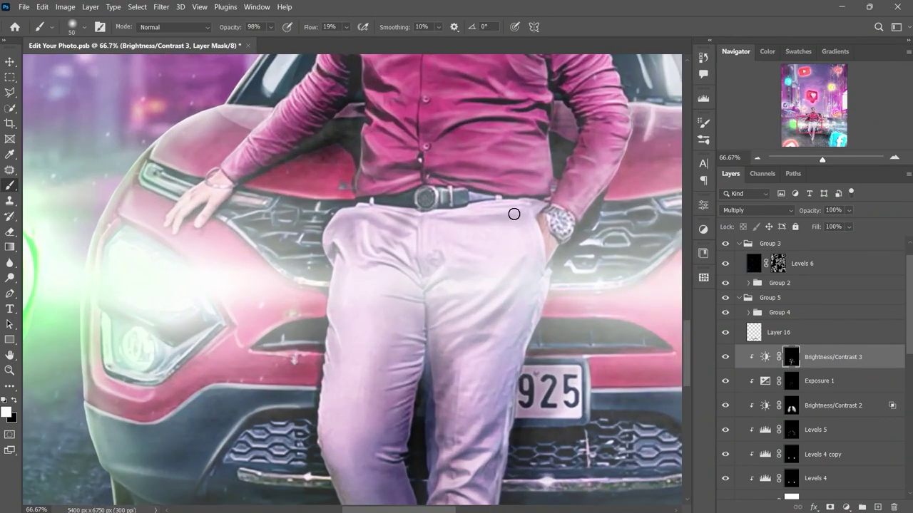
scroll(428, 171, up, 5)
key(bracketleft)
key(ctrl+plus)
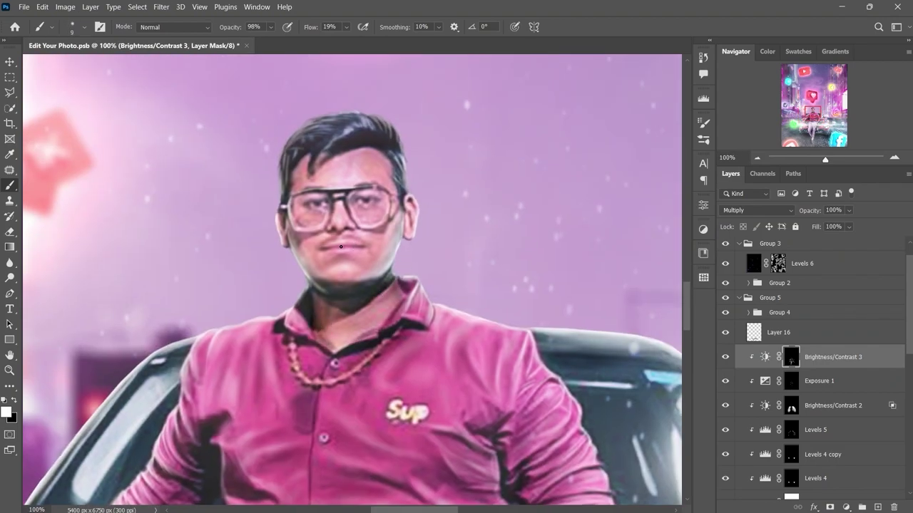
key(shift+0)
key(shift+8)
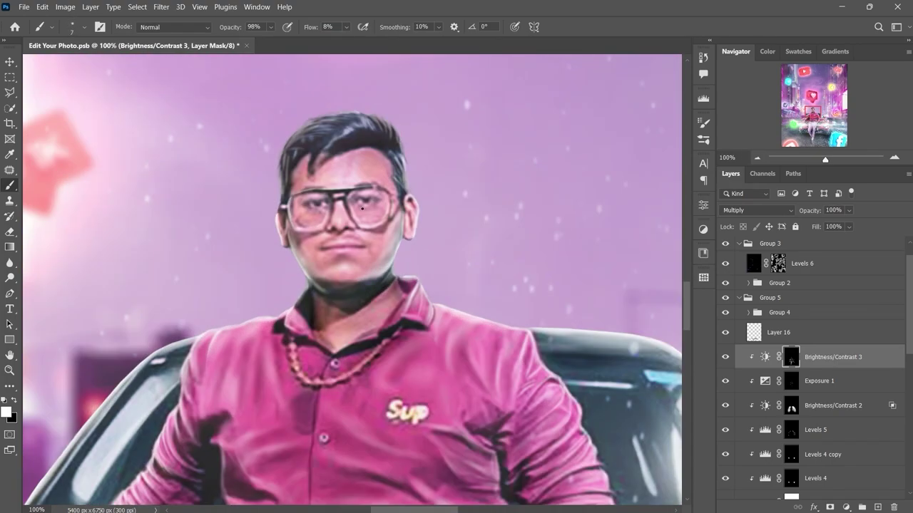
key(ctrl+0)
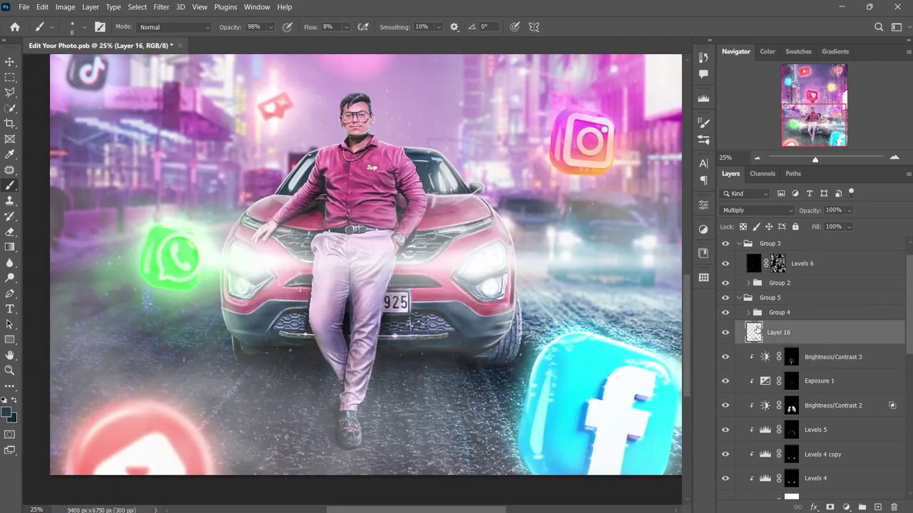
scroll(396, 273, up, 5)
key(bracketright)
key(bracketright)
key(bracketright)
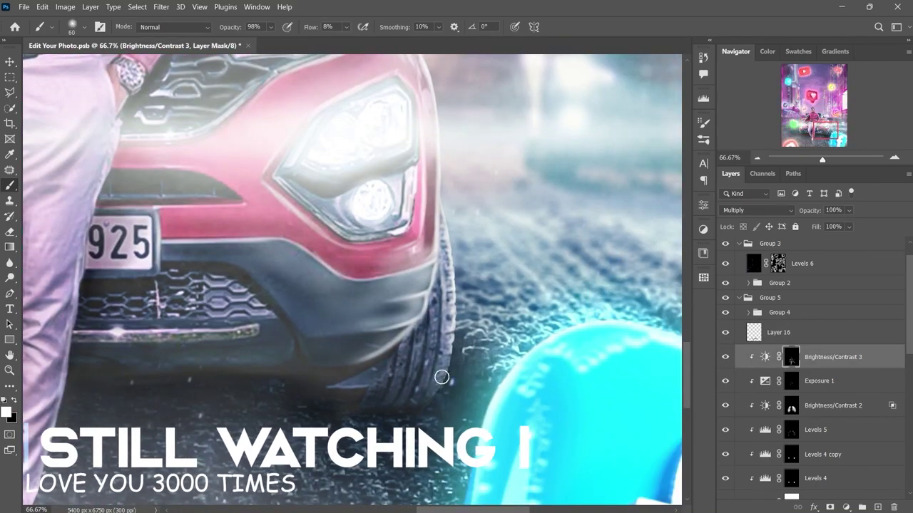
key(alt+bracketright)
Step: Work above Layer 16 with the Debris 1 particle brush over the legs and road
alt+click(440, 319)
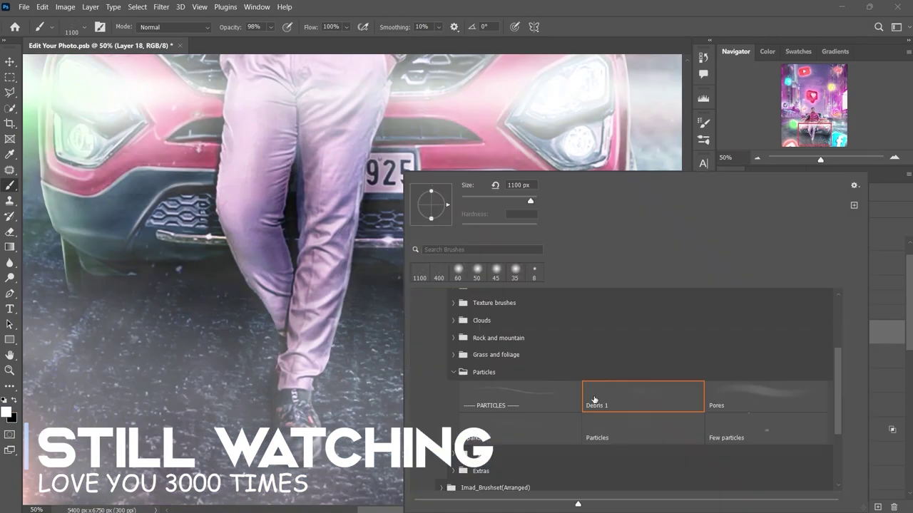
double_click(595, 400)
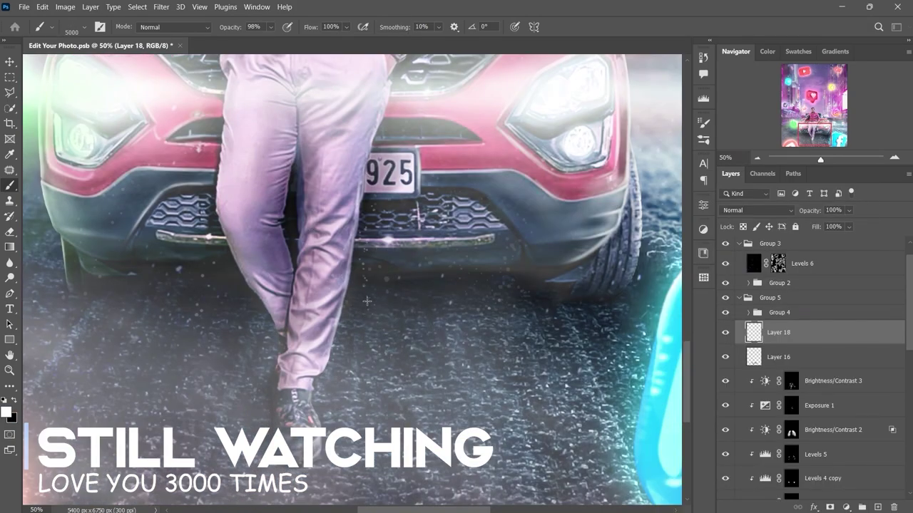
drag(366, 301, 444, 289)
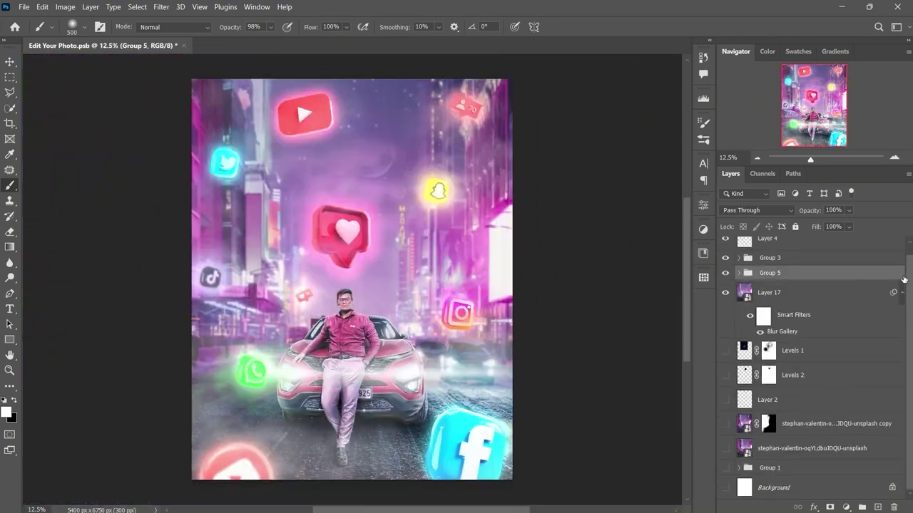
Step: Stamp visible into Layer 18 and, in Camera Raw, lower exposure, add contrast and shift tint
key(ctrl+shift+a)
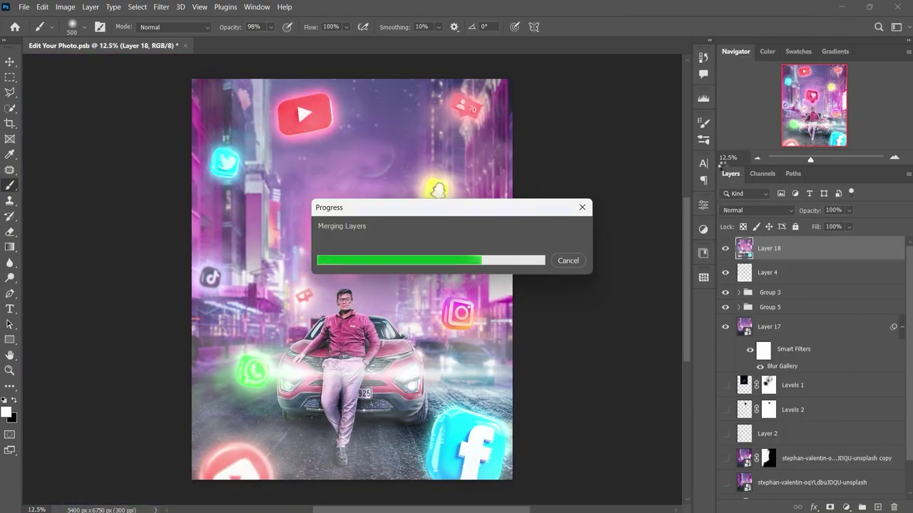
drag(800, 209, 802, 210)
drag(804, 240, 806, 257)
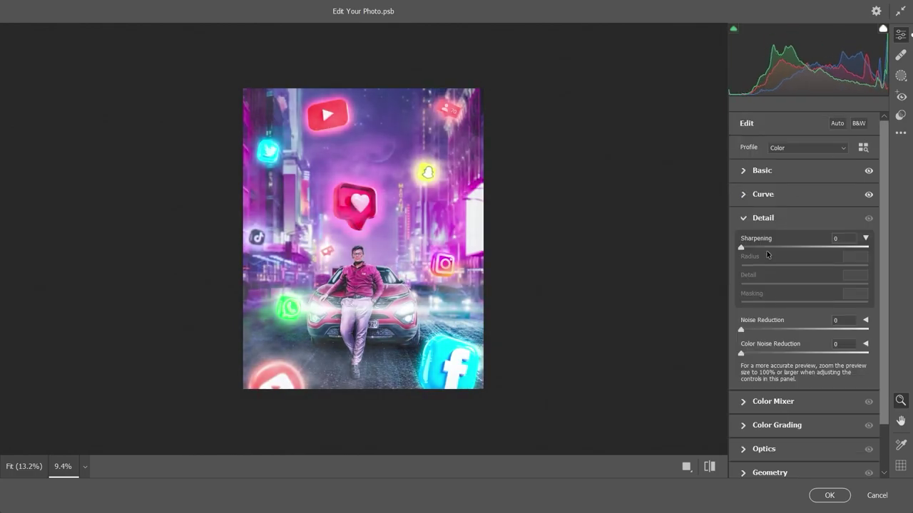
Step: Raise green and aqua/blue luminance, adjust purple and blue, check Calibration, then apply
drag(786, 365, 805, 365)
drag(804, 384, 810, 402)
drag(804, 420, 801, 421)
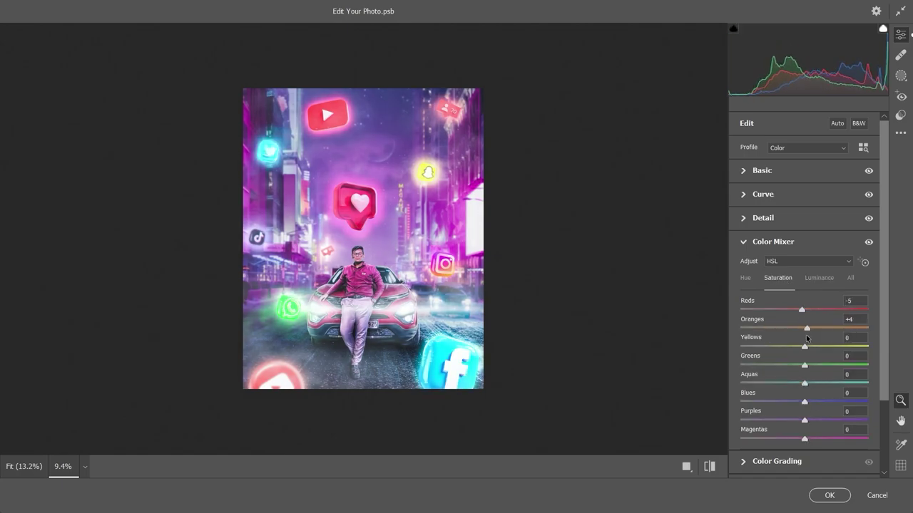
drag(809, 411, 807, 411)
drag(804, 421, 808, 426)
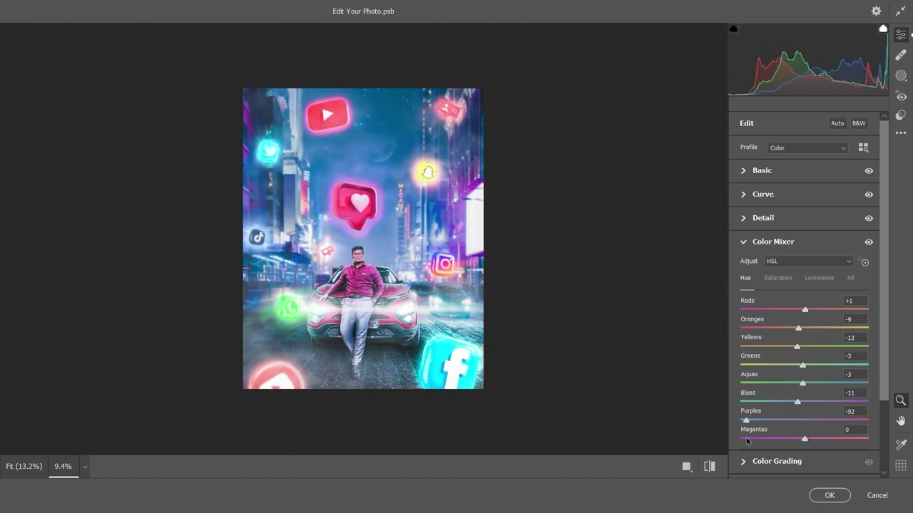
click(777, 462)
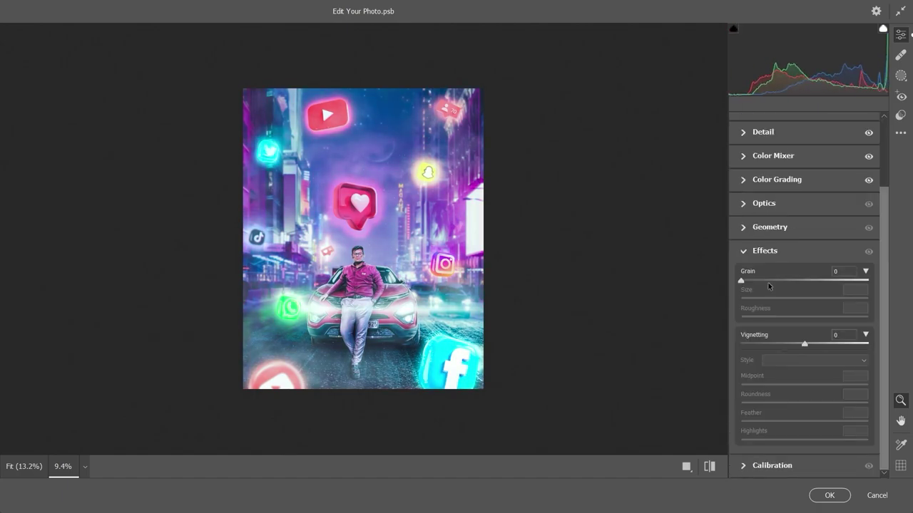
click(777, 465)
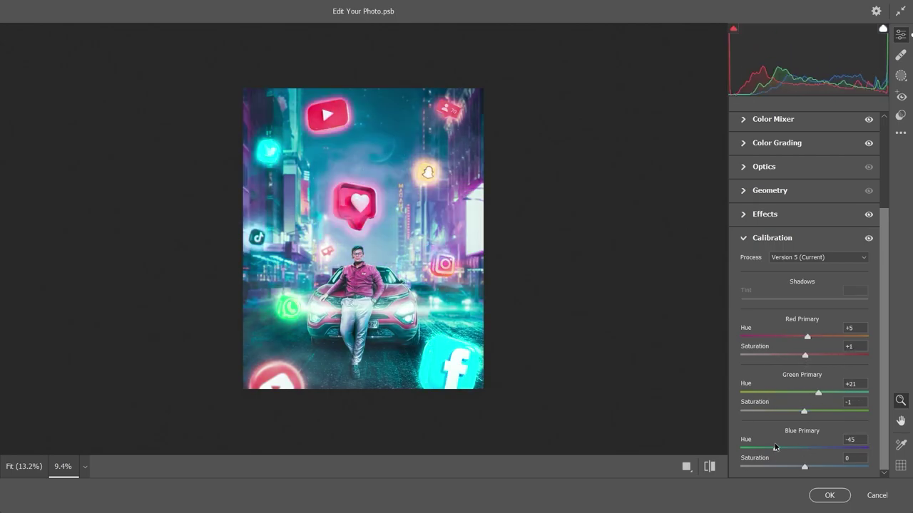
click(829, 495)
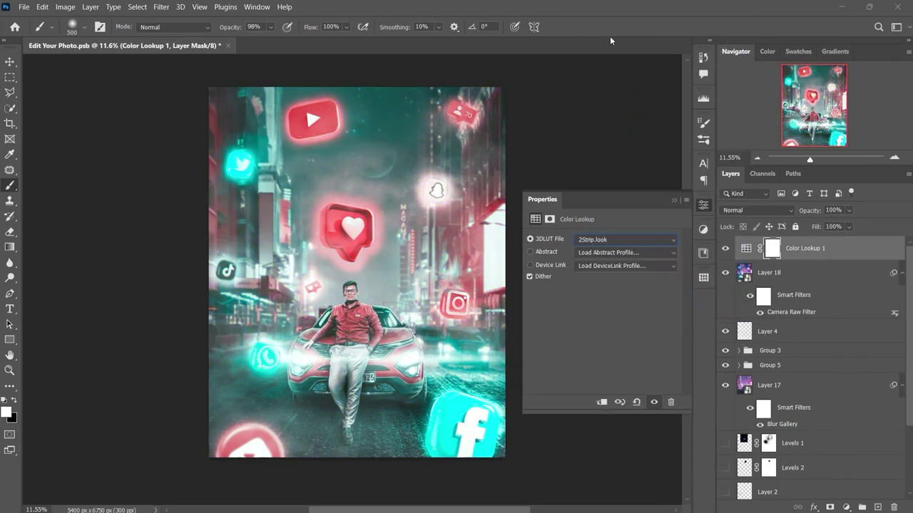
Step: Choose the LUT looks, stamp visible into Layer 19 and apply a 15 px Field Blur
key(Down)
key(Down)
key(Down)
key(Down)
key(Down)
key(Down)
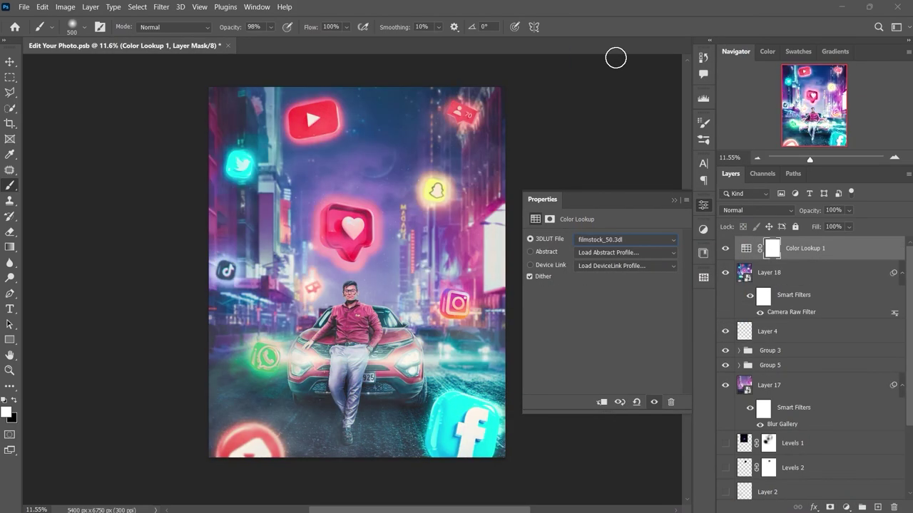
key(Down)
key(Down)
key(Down)
key(Down)
key(Down)
key(Down)
key(Down)
key(Down)
key(Down)
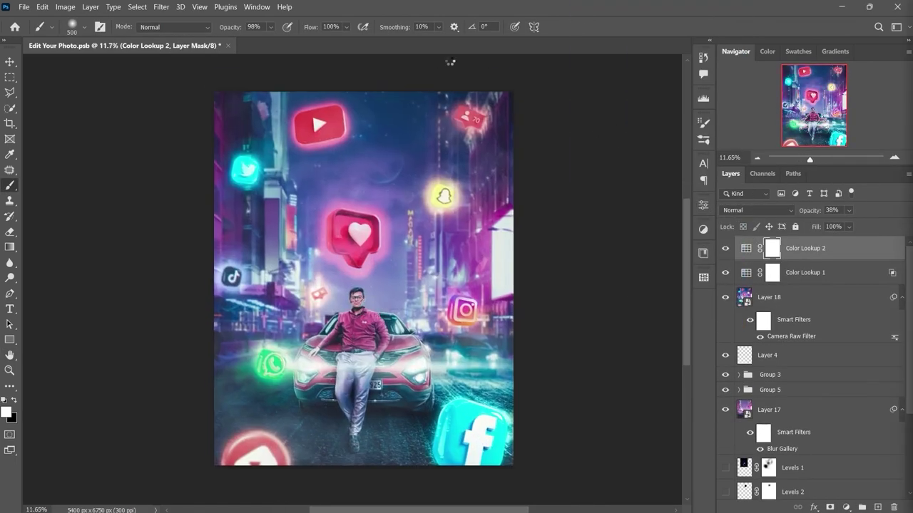
key(ctrl+shift+alt+e)
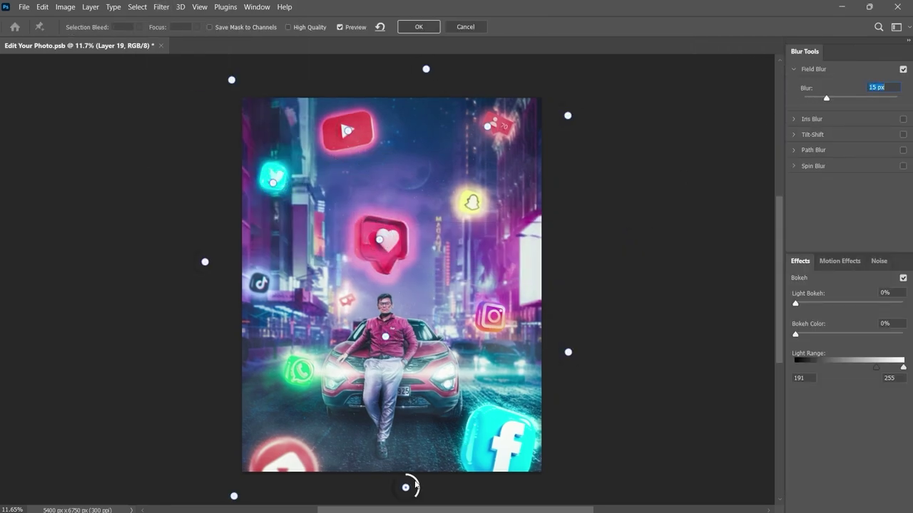
key(Return)
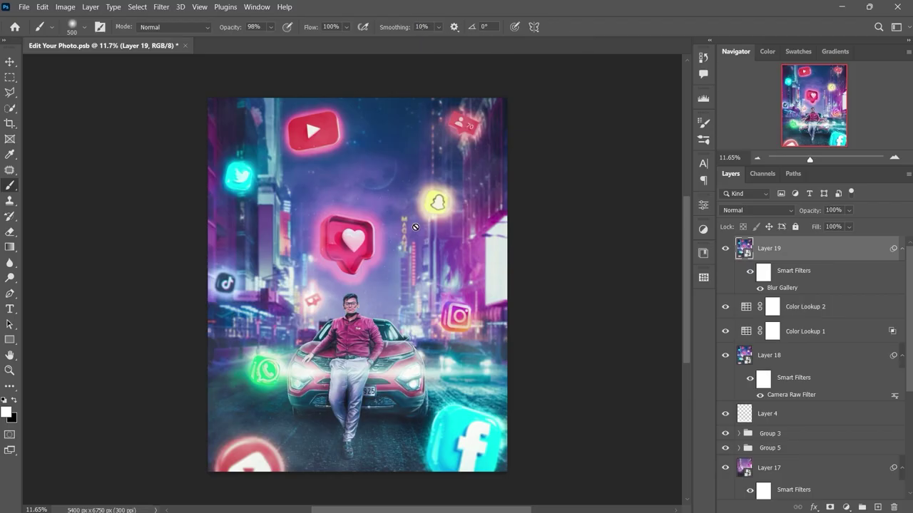
scroll(376, 285, up, 5)
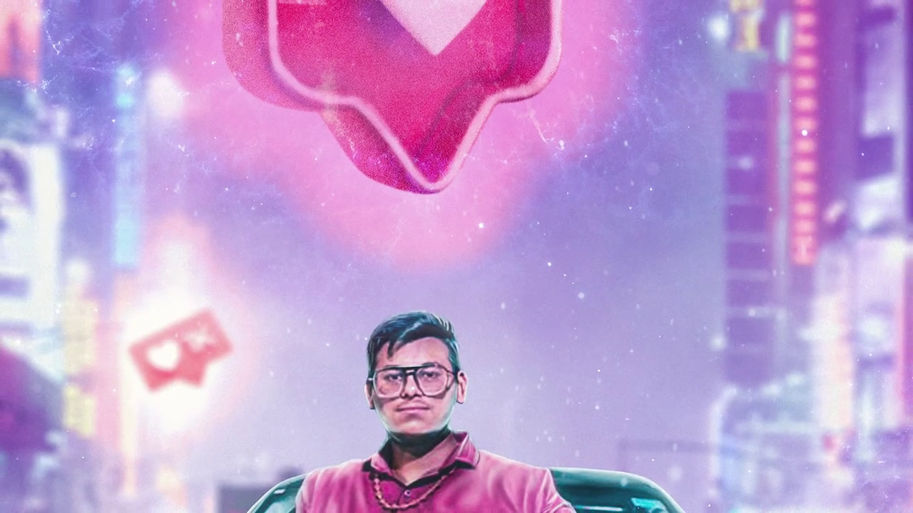